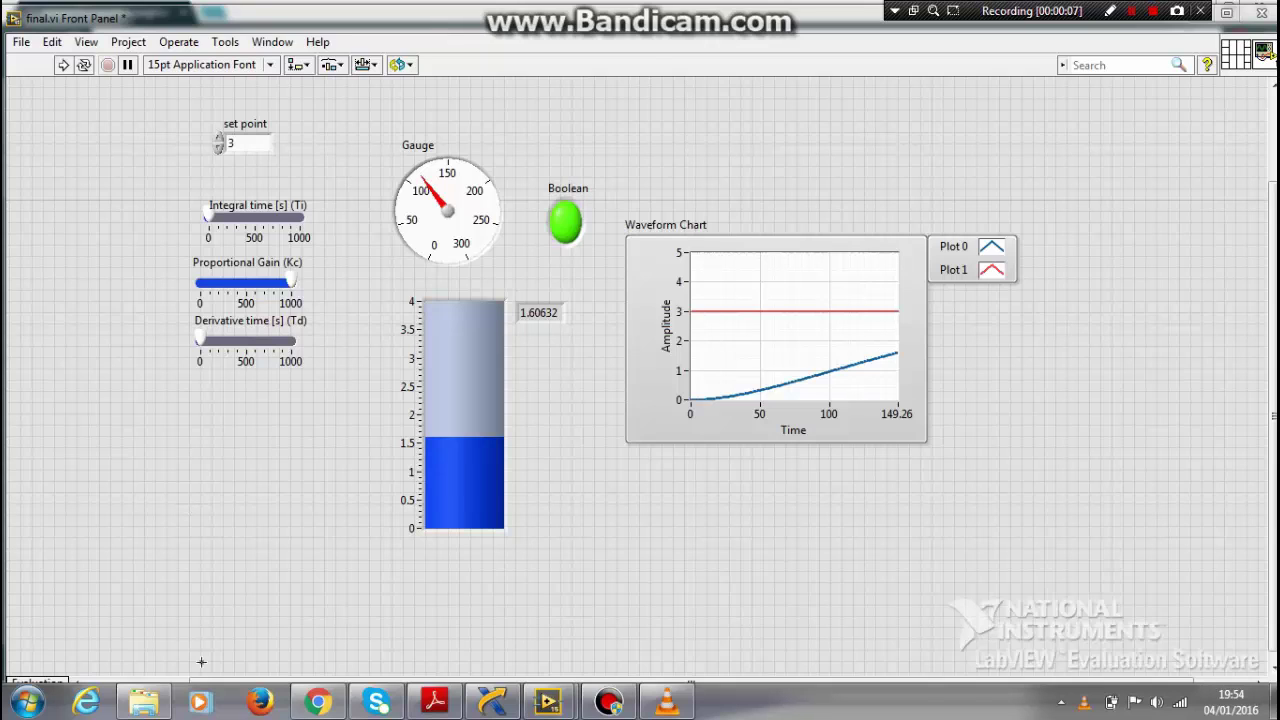
Switch to Adobe Reader to show page 88's tank level control diagram
{"action": "left_click", "coordinate": [434, 702]}
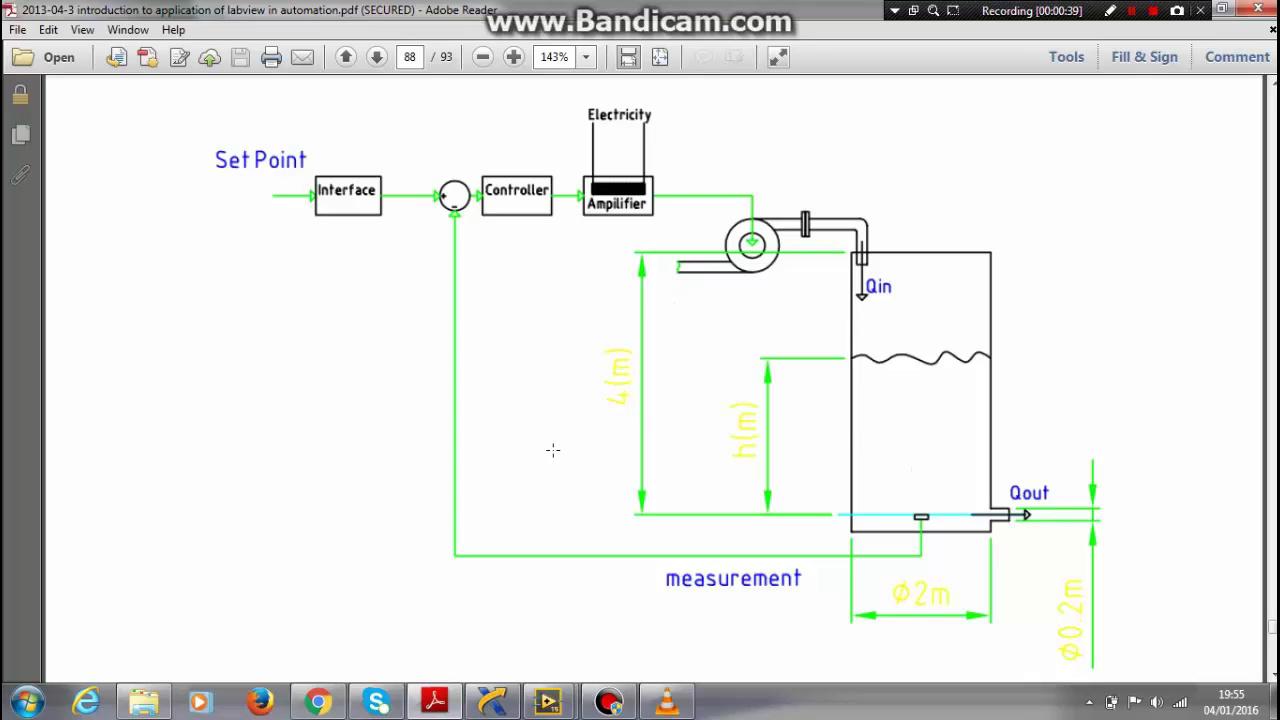
Bring back the final.vi front panel and point out Ti, Td, the tank level and the waveform chart
{"action": "mouse_move", "coordinate": [548, 702]}
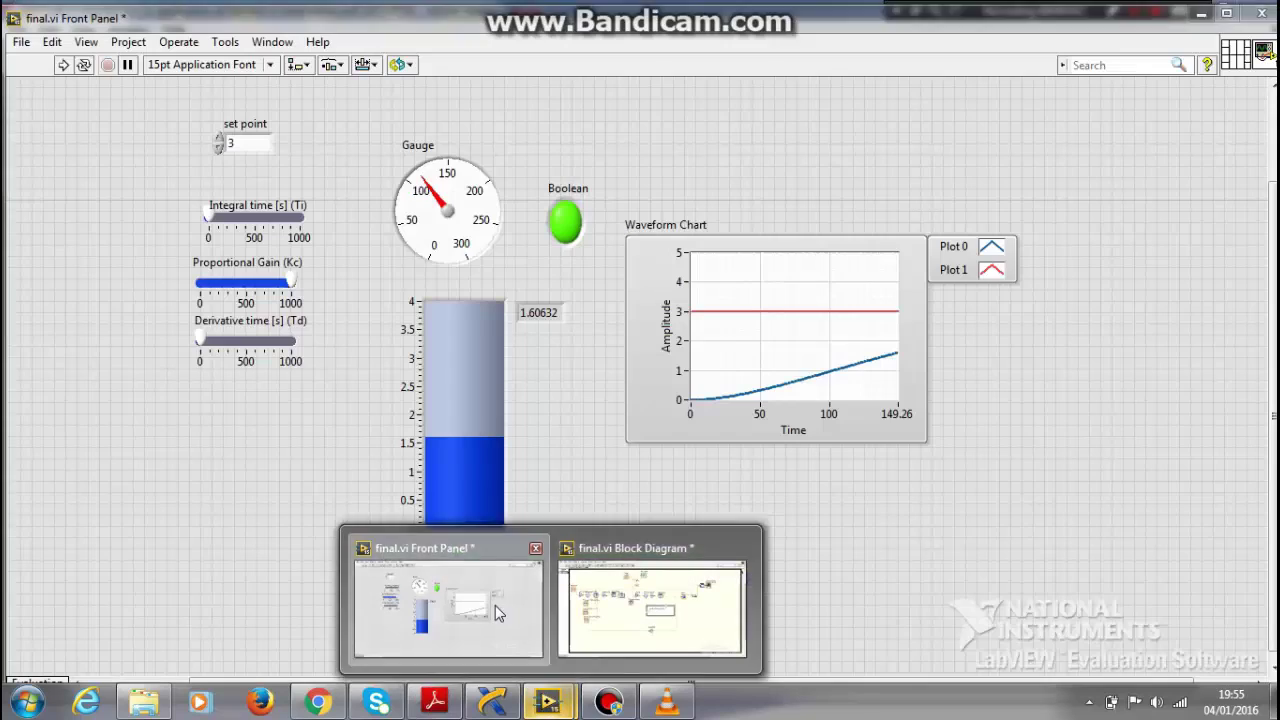
{"action": "left_click", "coordinate": [495, 605]}
{"action": "left_click", "coordinate": [257, 205]}
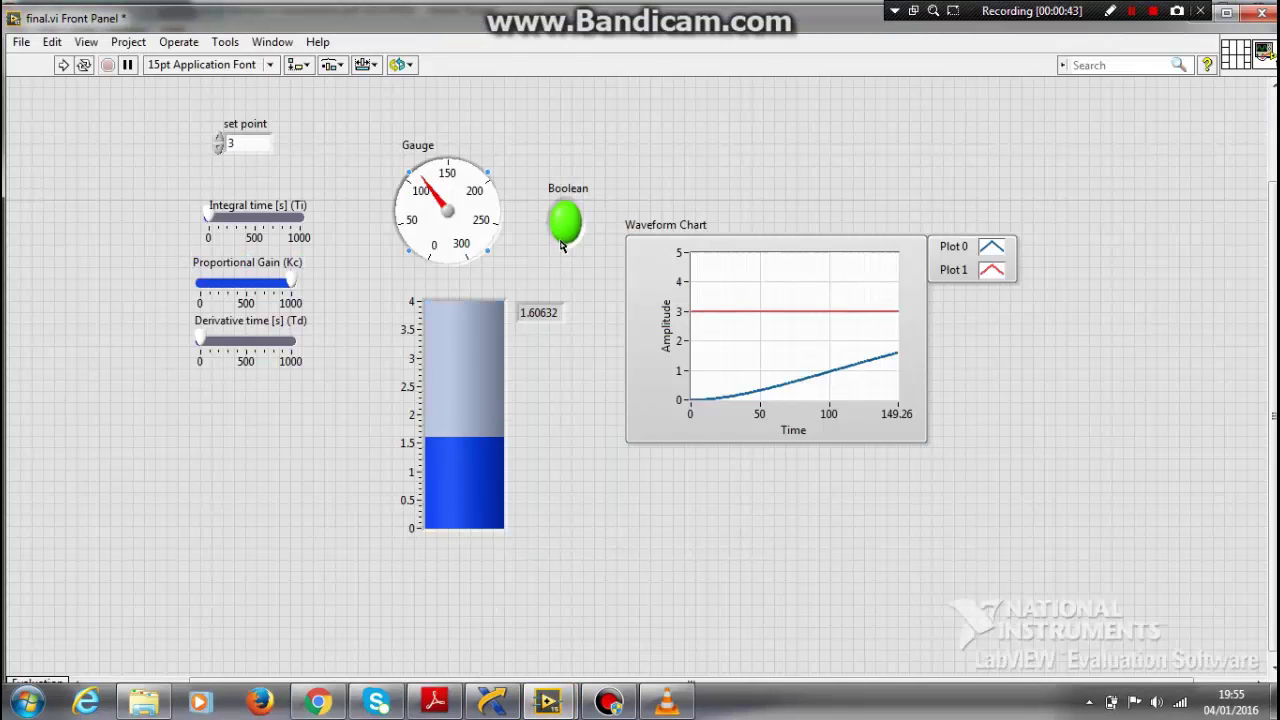
{"action": "left_click", "coordinate": [453, 335]}
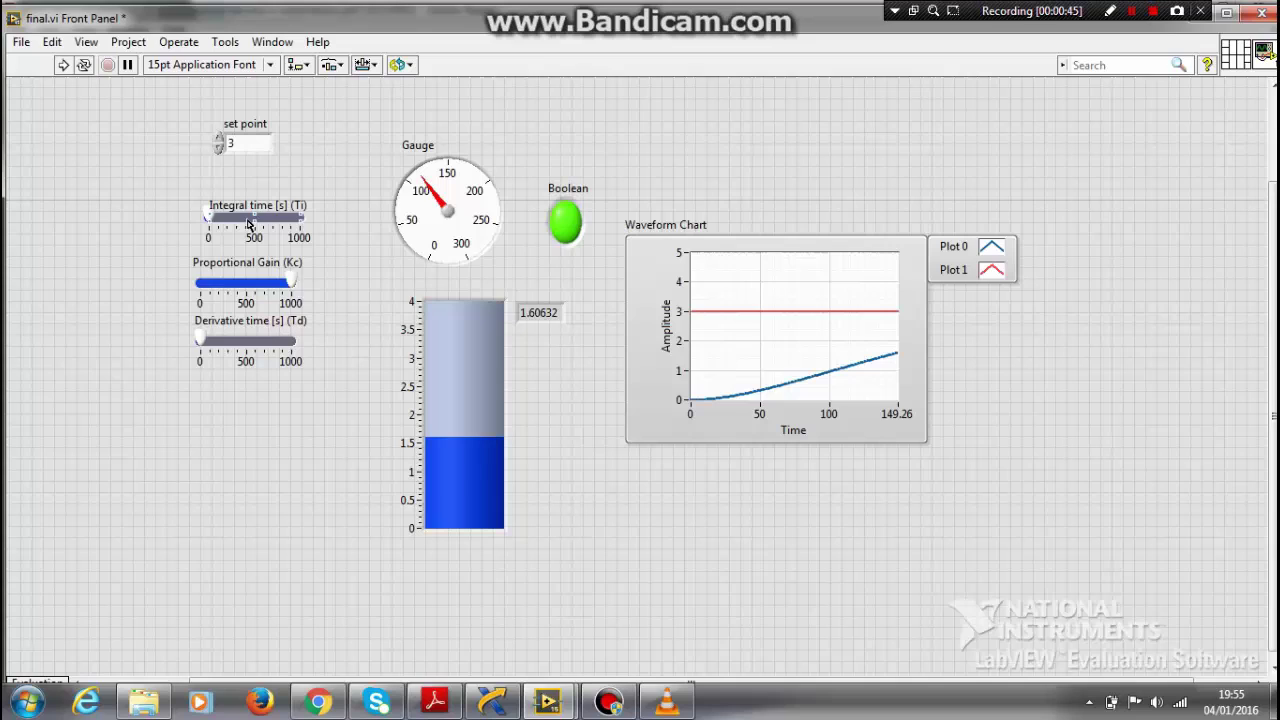
{"action": "left_click", "coordinate": [218, 324]}
{"action": "left_click", "coordinate": [860, 449]}
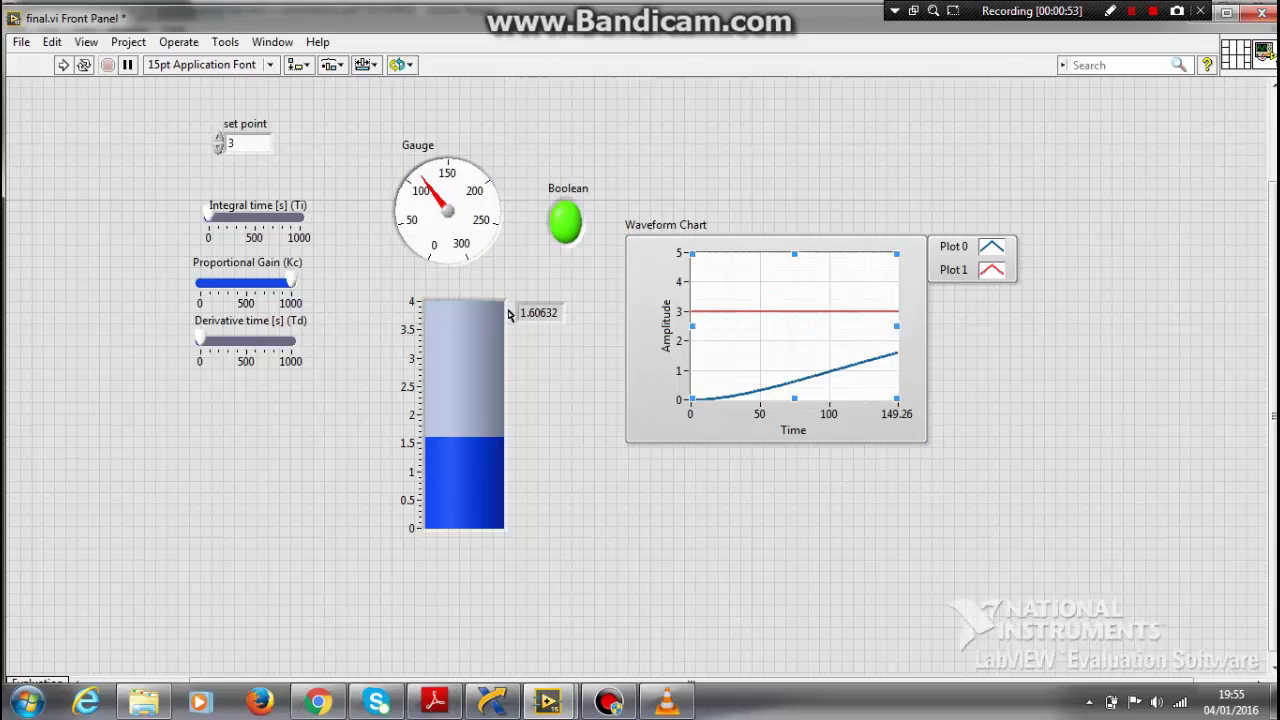
{"action": "left_click", "coordinate": [303, 205]}
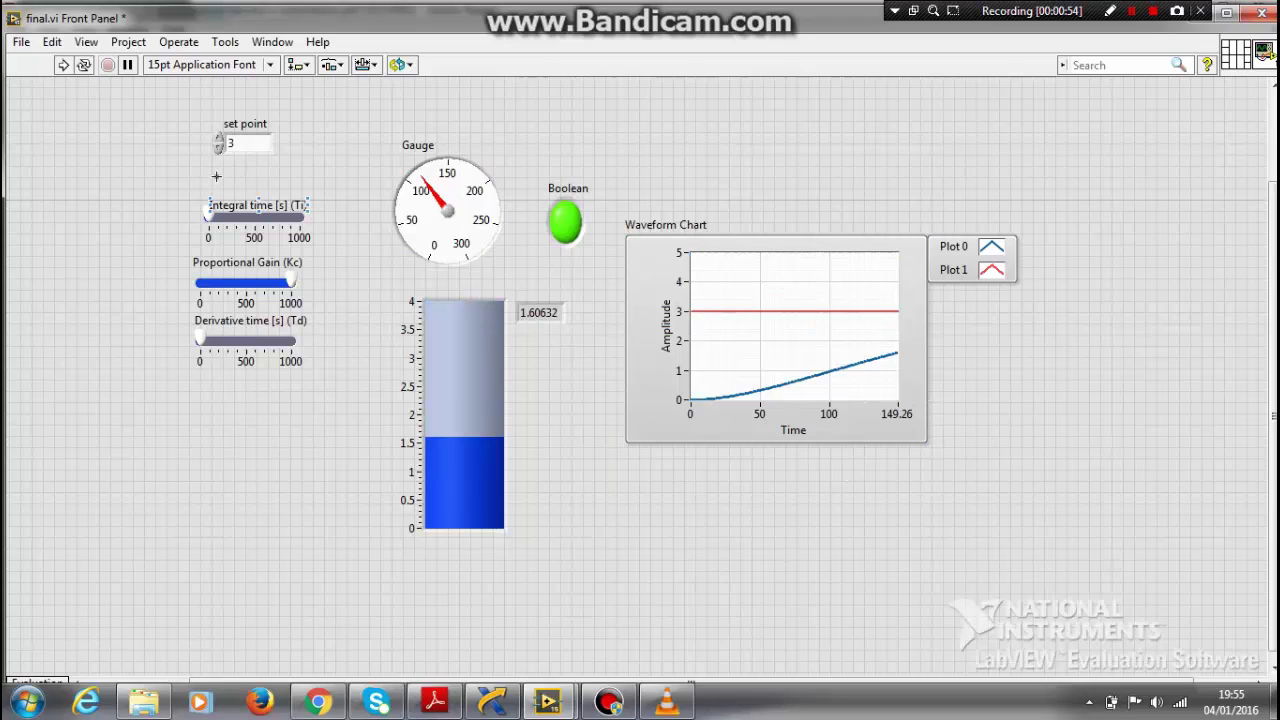
Run the VI at set point 3 until the tank level settles near 2.97
{"action": "left_click", "coordinate": [96, 117]}
{"action": "left_click", "coordinate": [62, 64]}
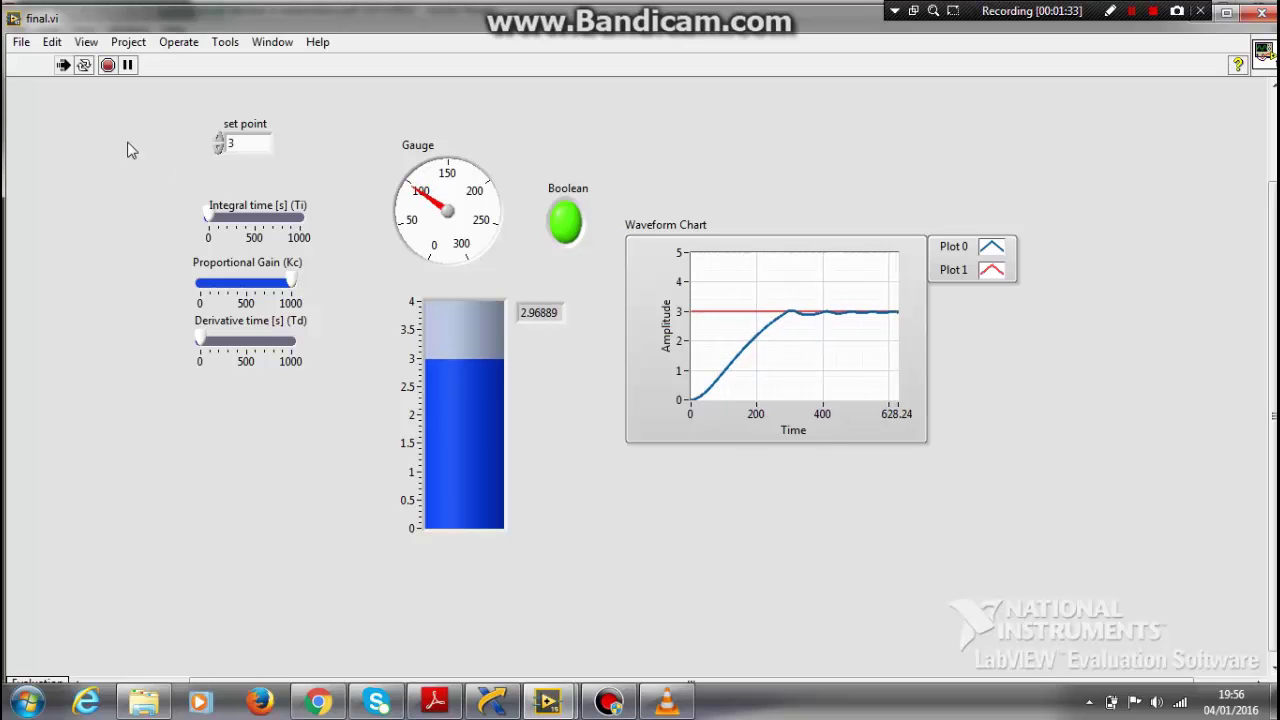
Lower the set point to 2, then enter 4 and let the level climb to about 3.97
{"action": "left_click", "coordinate": [219, 149]}
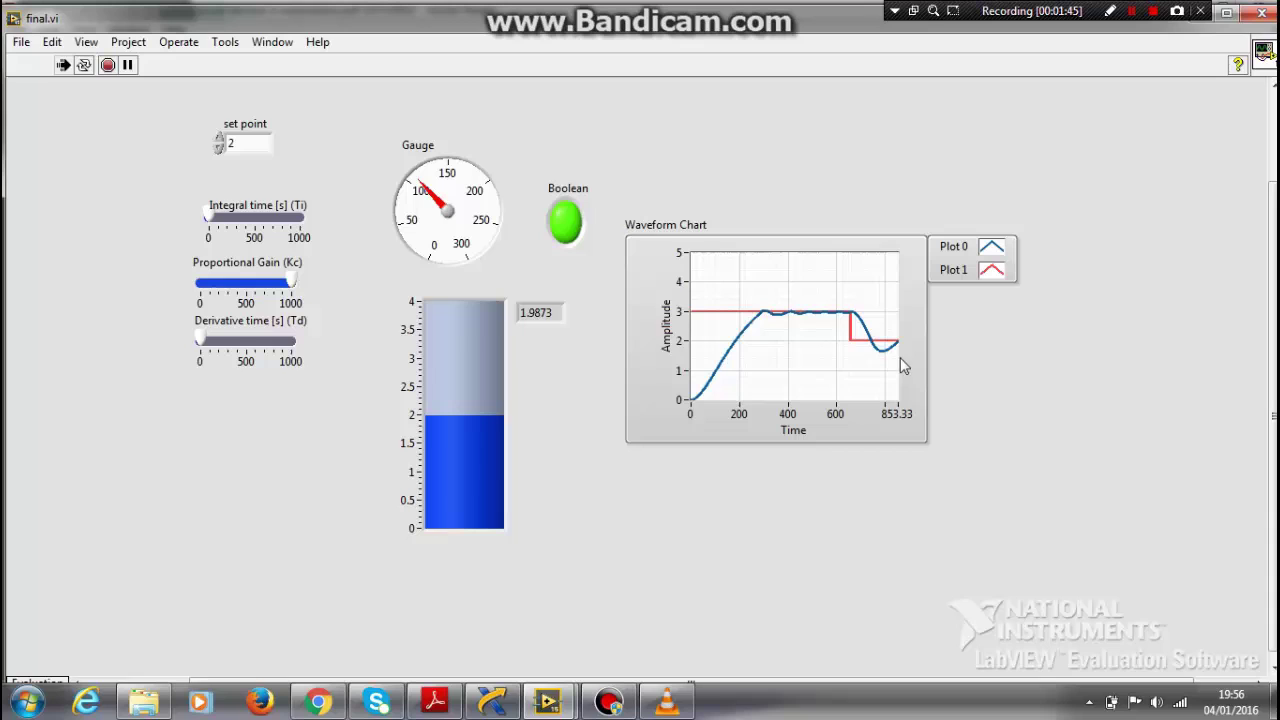
{"action": "double_click", "coordinate": [236, 145]}
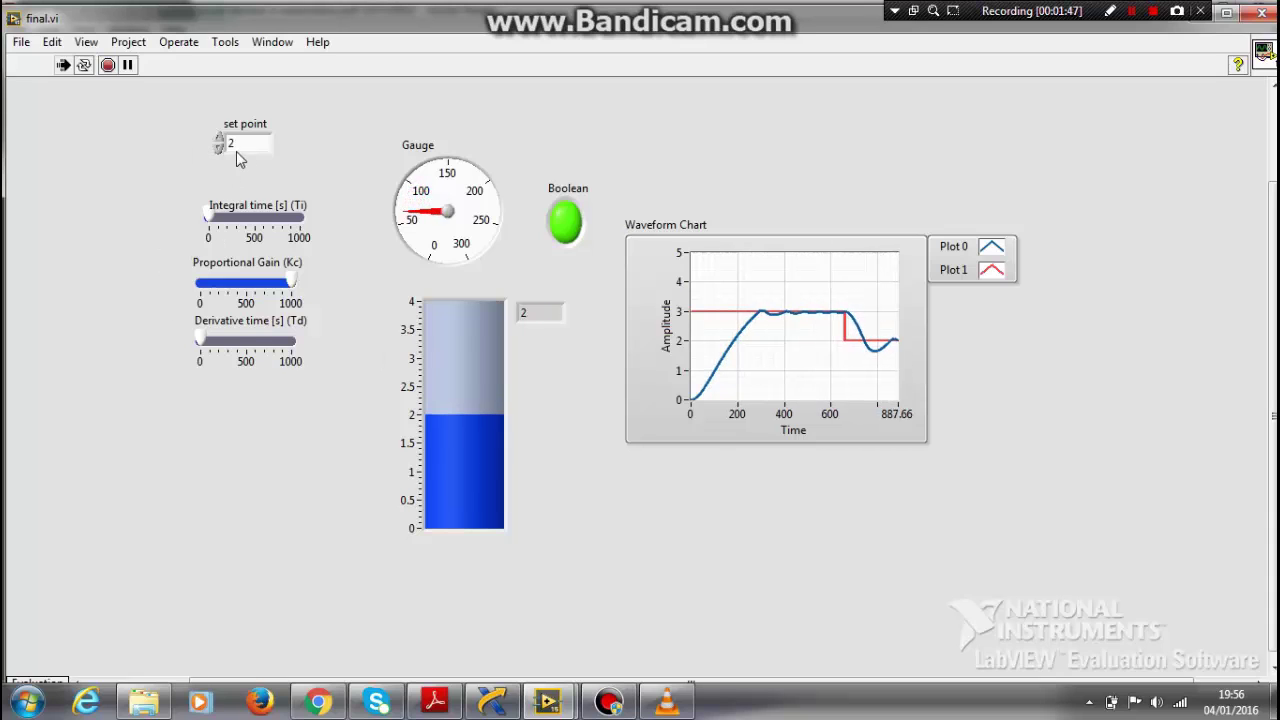
{"action": "type", "text": "4"}
{"action": "left_click", "coordinate": [35, 227]}
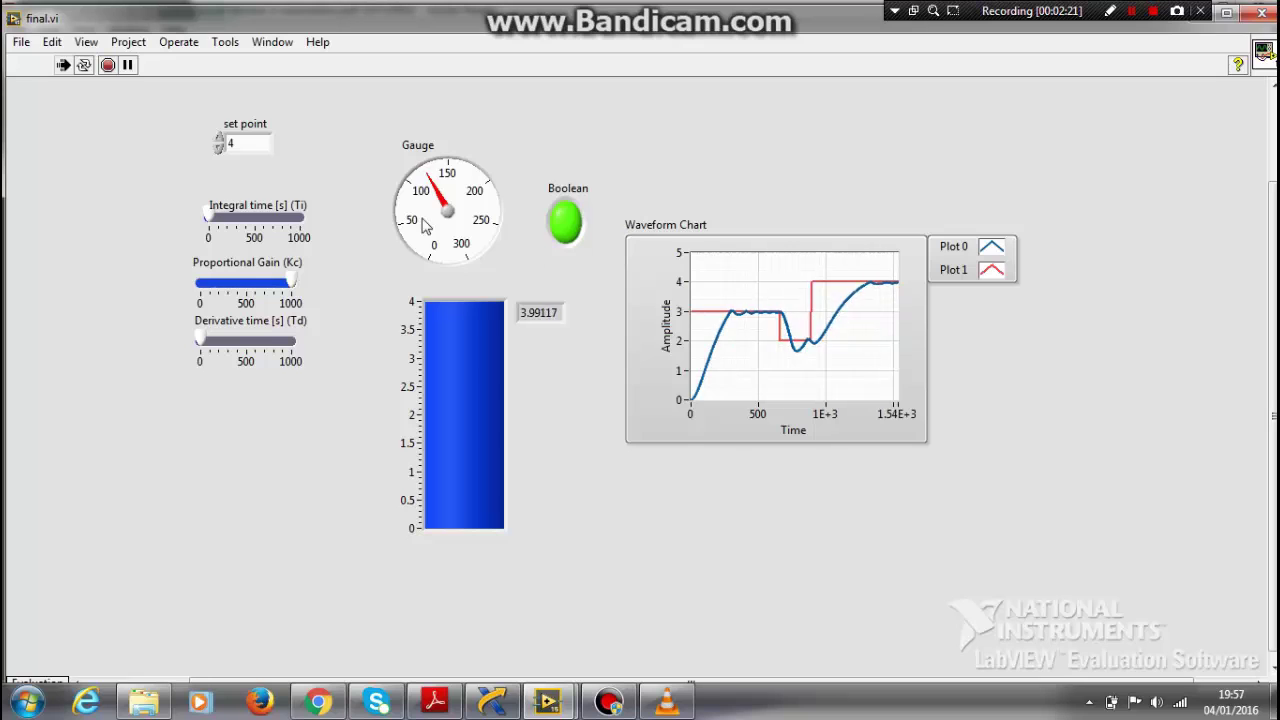
Stop the simulation and show the VI's block diagram from the Window menu
{"action": "left_click", "coordinate": [108, 65]}
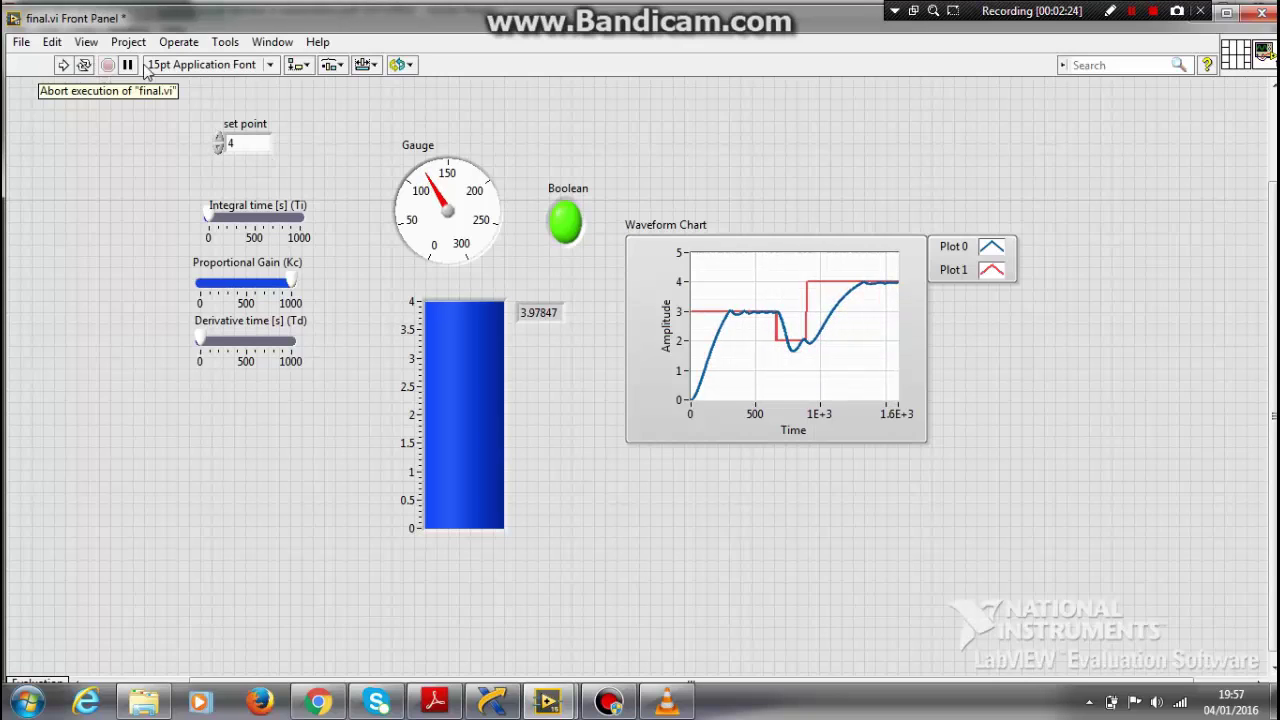
{"action": "left_click", "coordinate": [272, 42]}
{"action": "left_click", "coordinate": [312, 65]}
Point out the Derivative time (Td) input, then return to the PDF's tank diagram
{"action": "left_click", "coordinate": [236, 415]}
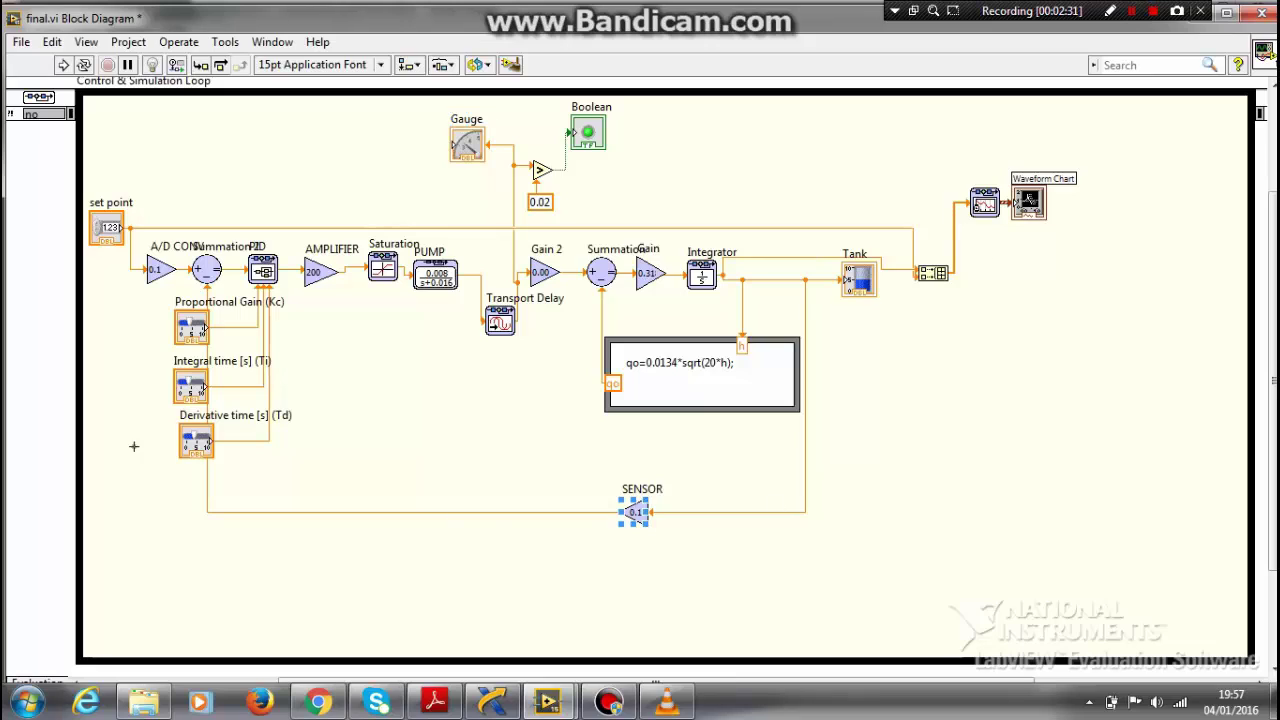
{"action": "left_click", "coordinate": [194, 418]}
{"action": "left_click", "coordinate": [435, 700]}
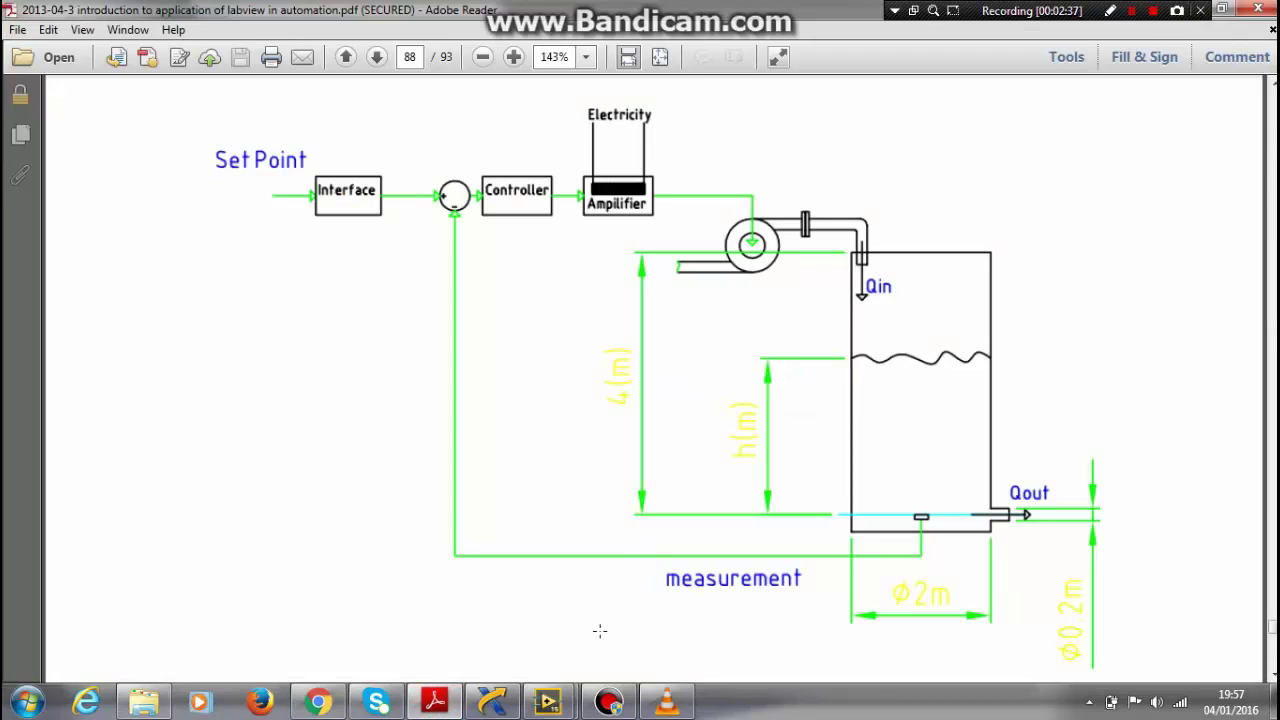
Switch to the IJCA paper in Chrome and scroll to the tank model equations (1)–(3)
{"action": "left_click", "coordinate": [314, 704]}
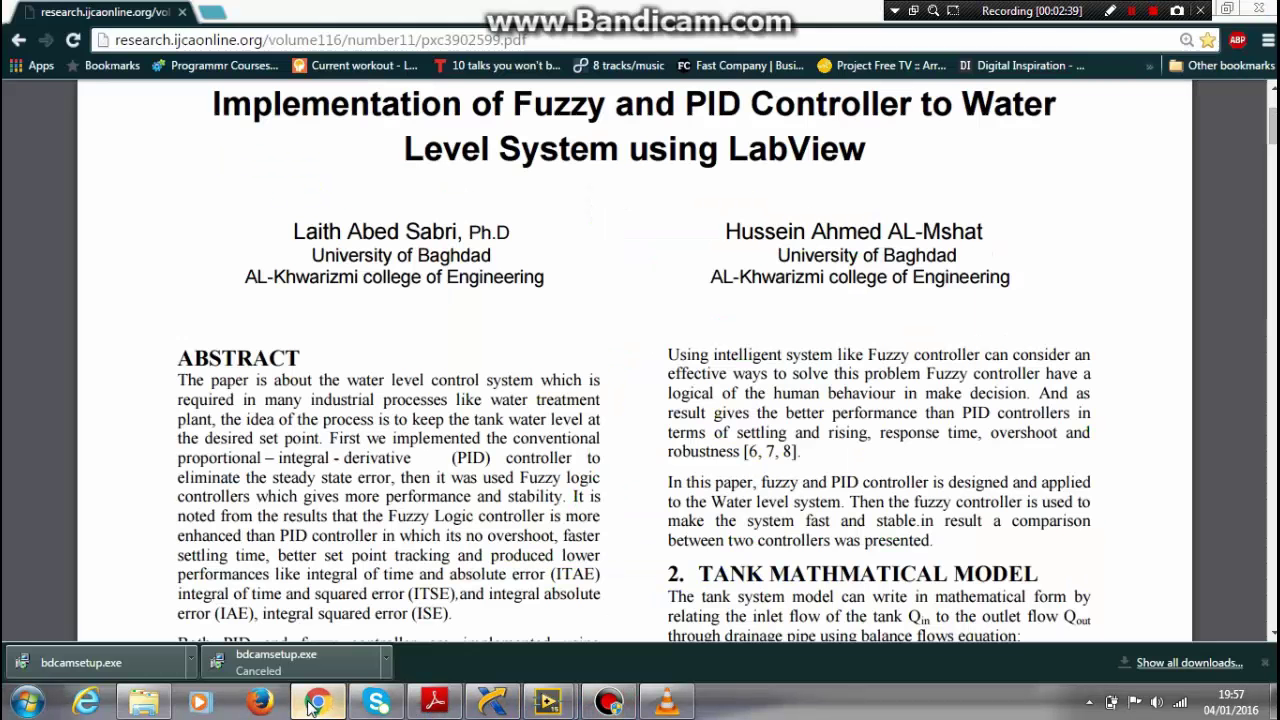
{"action": "scroll", "coordinate": [357, 329], "scroll_direction": "down", "scroll_amount": 5}
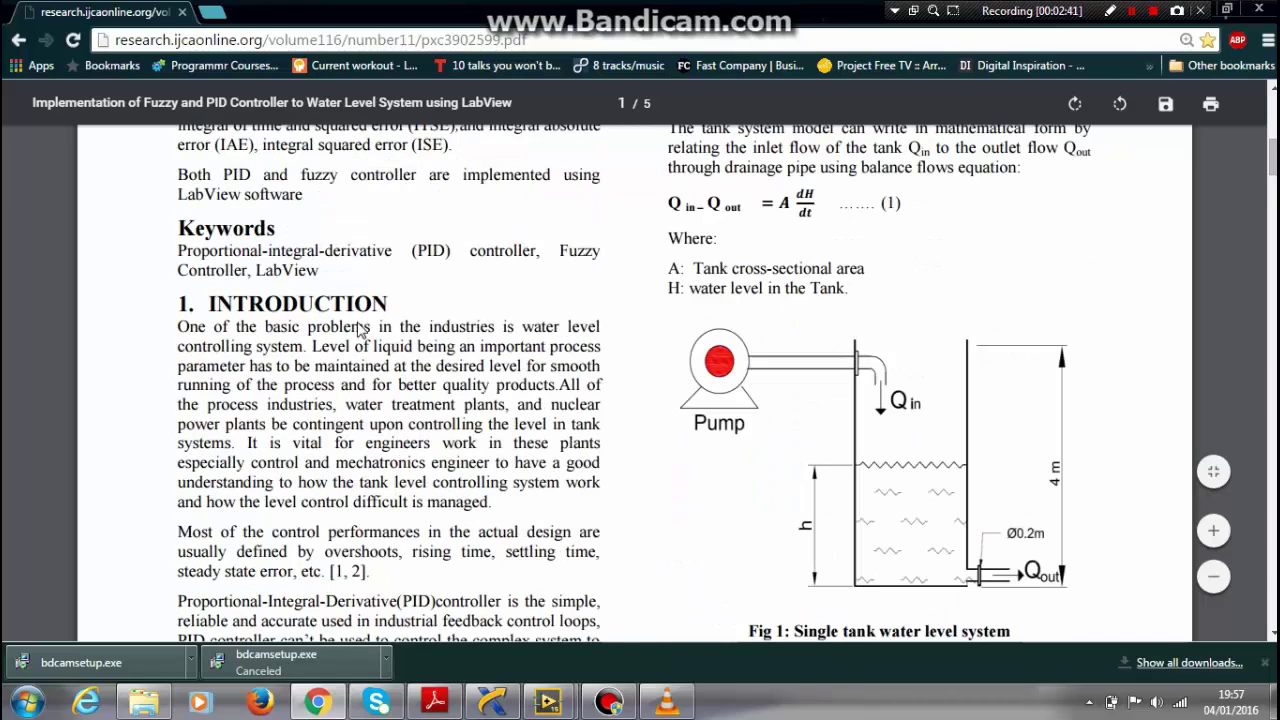
{"action": "scroll", "coordinate": [990, 420], "scroll_direction": "down", "scroll_amount": 1}
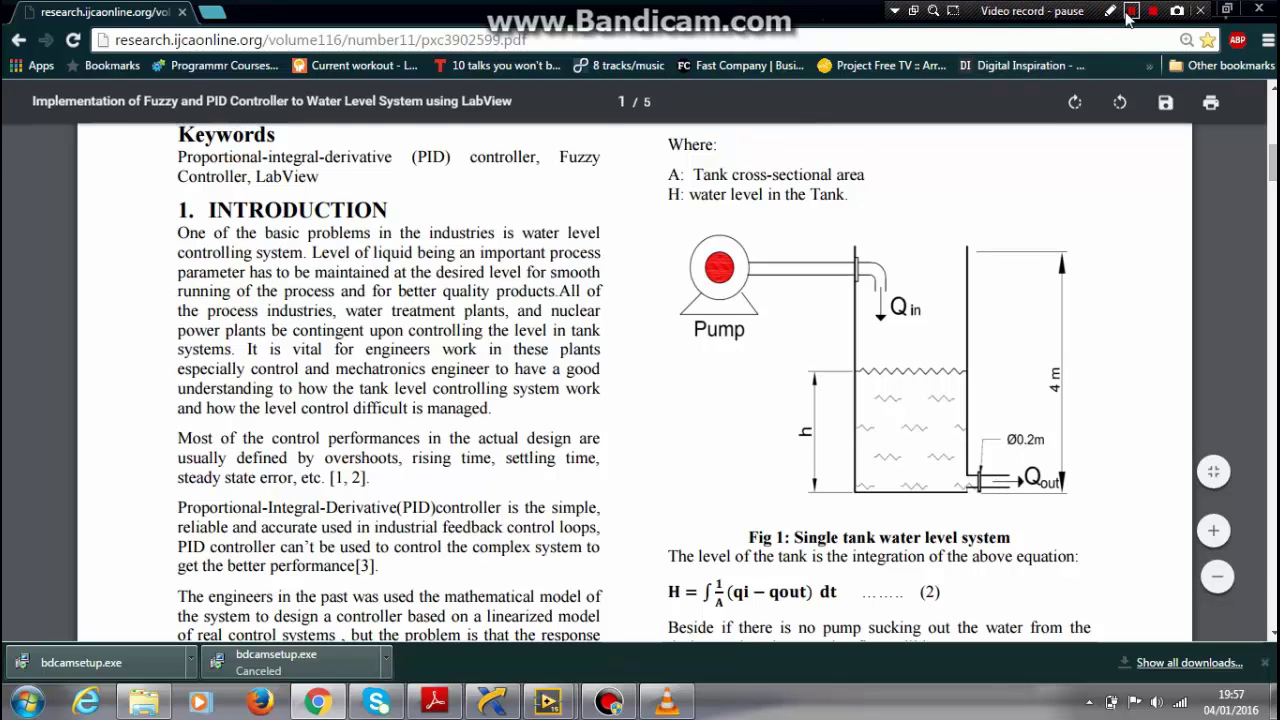
{"action": "scroll", "coordinate": [802, 364], "scroll_direction": "down", "scroll_amount": 2}
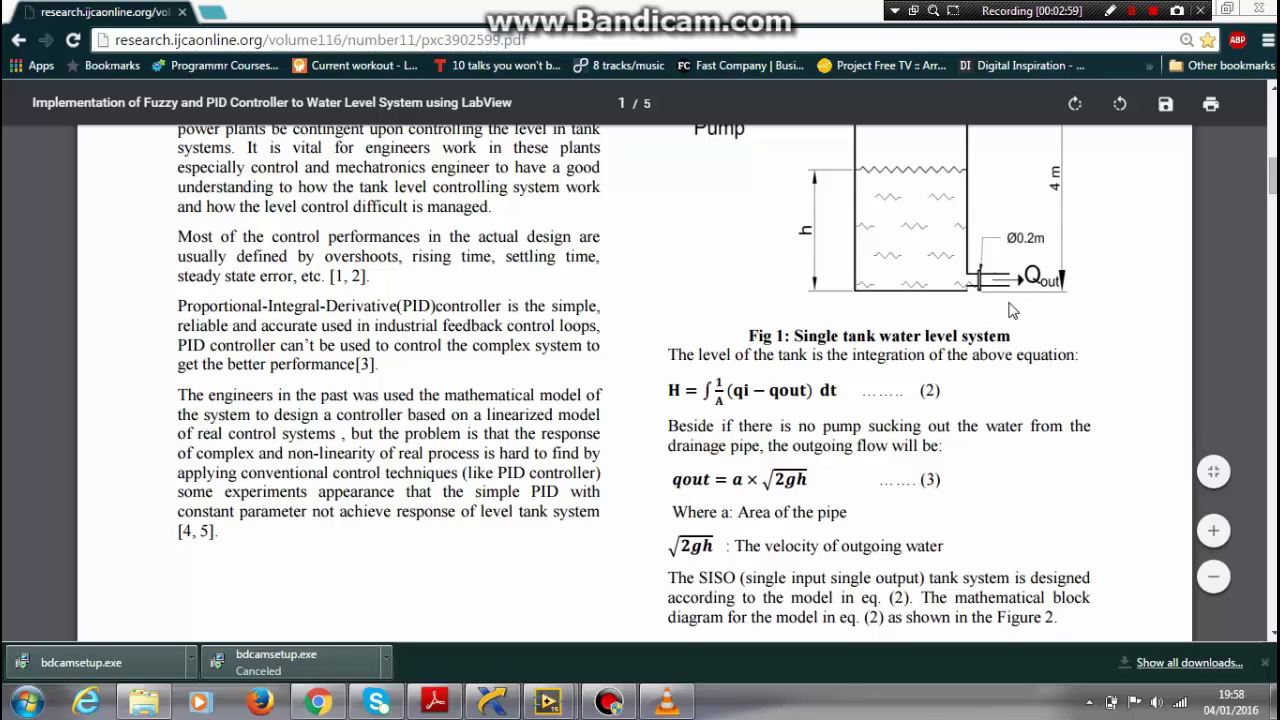
Return to the LabVIEW automation PDF and scroll back up to the tank level equations
{"action": "left_click", "coordinate": [433, 703]}
{"action": "scroll", "coordinate": [578, 393], "scroll_direction": "up", "scroll_amount": 15}
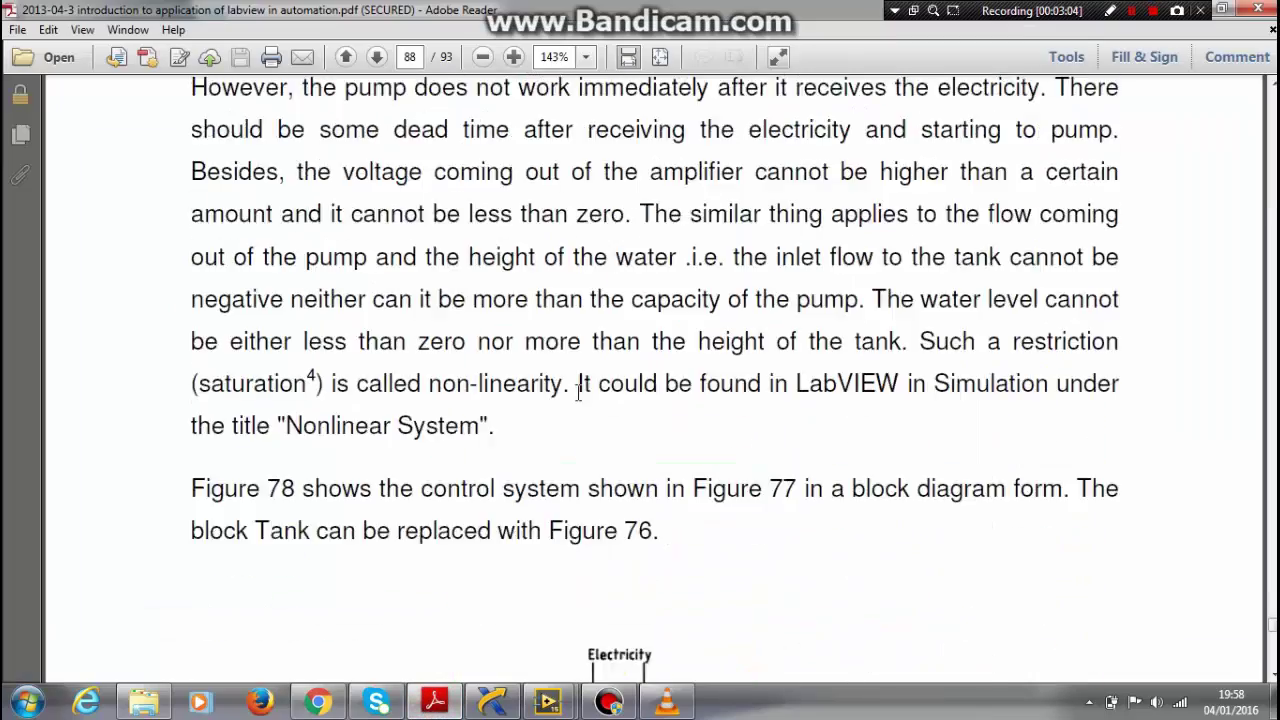
{"action": "scroll", "coordinate": [578, 393], "scroll_direction": "up", "scroll_amount": 10}
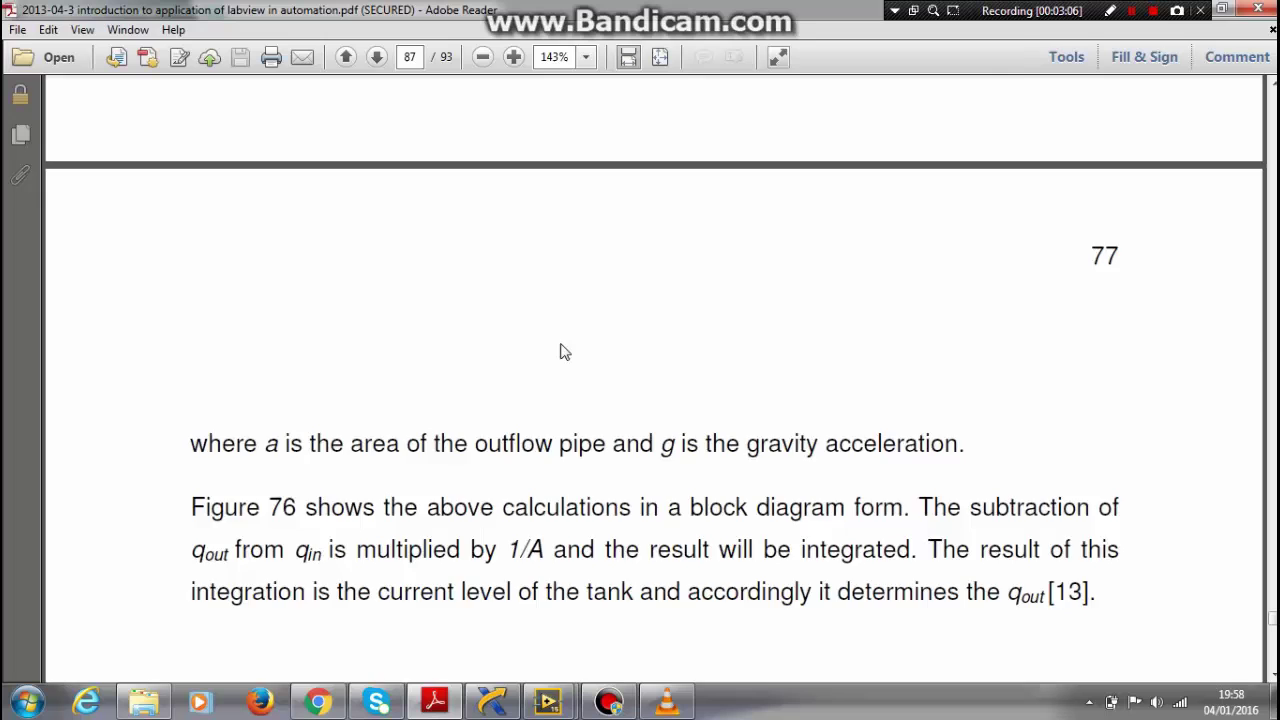
{"action": "scroll", "coordinate": [563, 351], "scroll_direction": "up", "scroll_amount": 15}
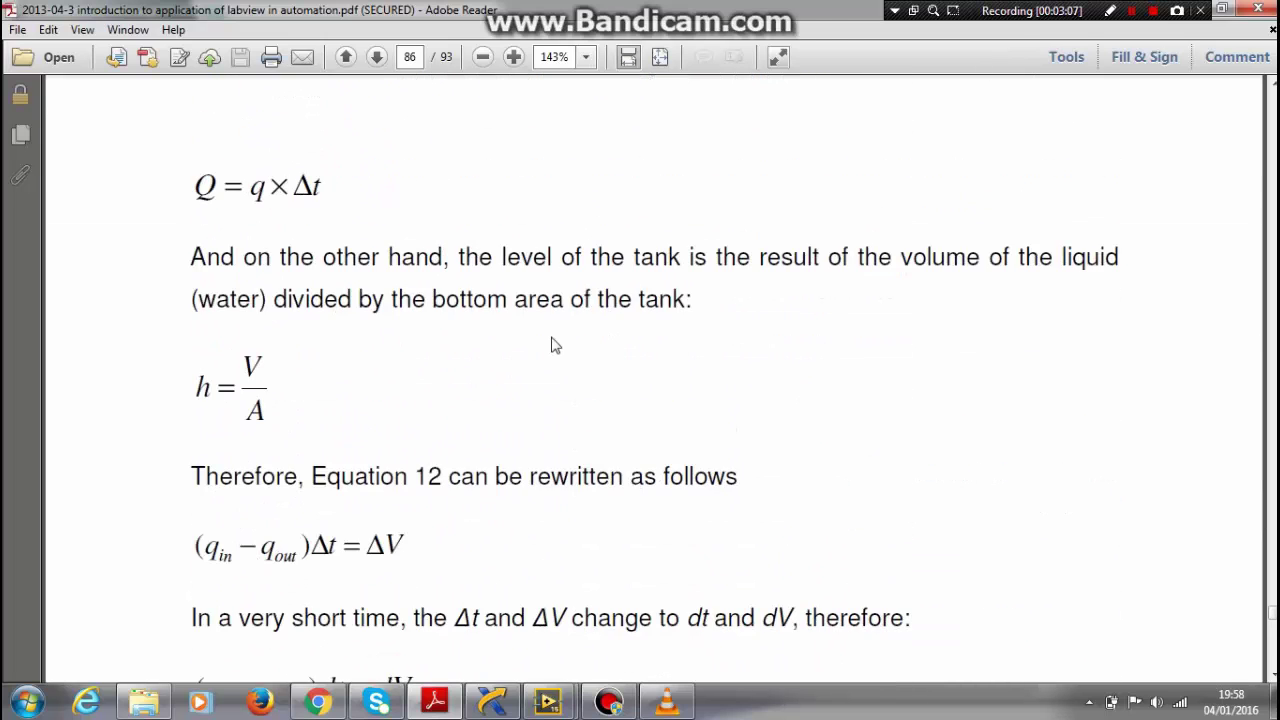
{"action": "scroll", "coordinate": [551, 346], "scroll_direction": "up", "scroll_amount": 3}
Read down past Figure 76 to 'Designing a tank level control system' on page 87
{"action": "scroll", "coordinate": [551, 346], "scroll_direction": "down", "scroll_amount": 3}
{"action": "scroll", "coordinate": [757, 440], "scroll_direction": "down", "scroll_amount": 3}
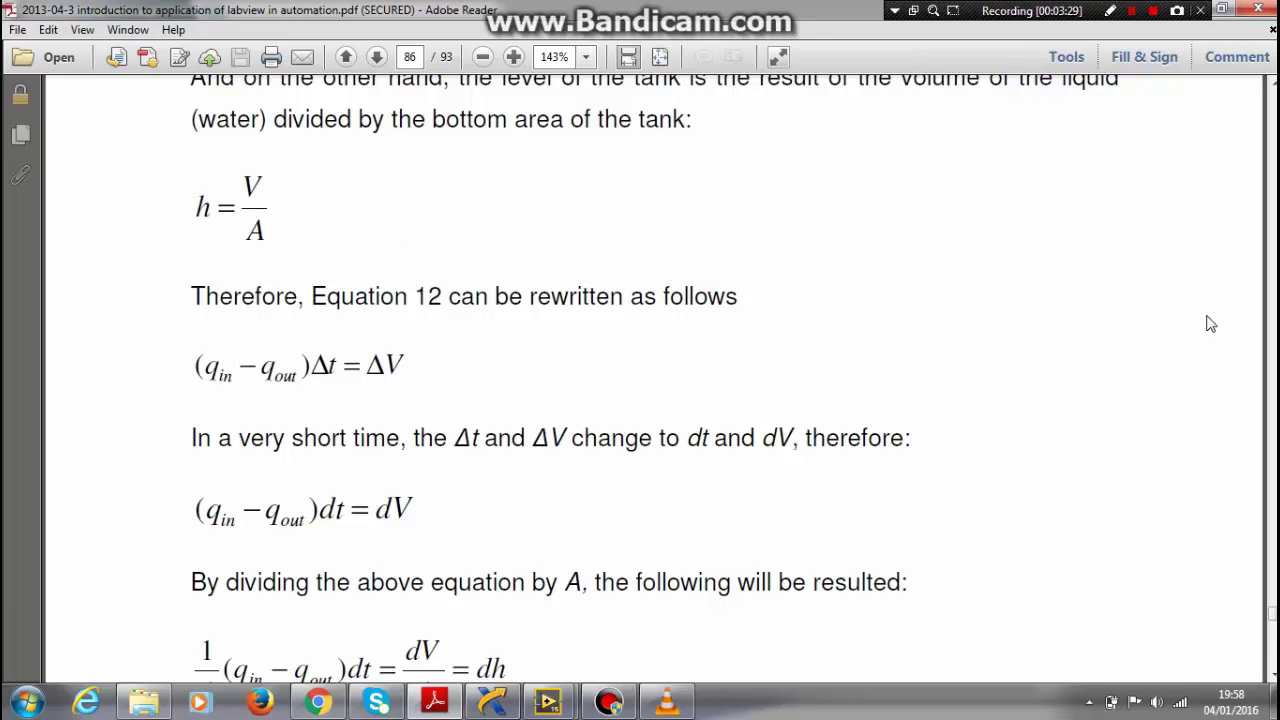
{"action": "scroll", "coordinate": [234, 372], "scroll_direction": "down", "scroll_amount": 3}
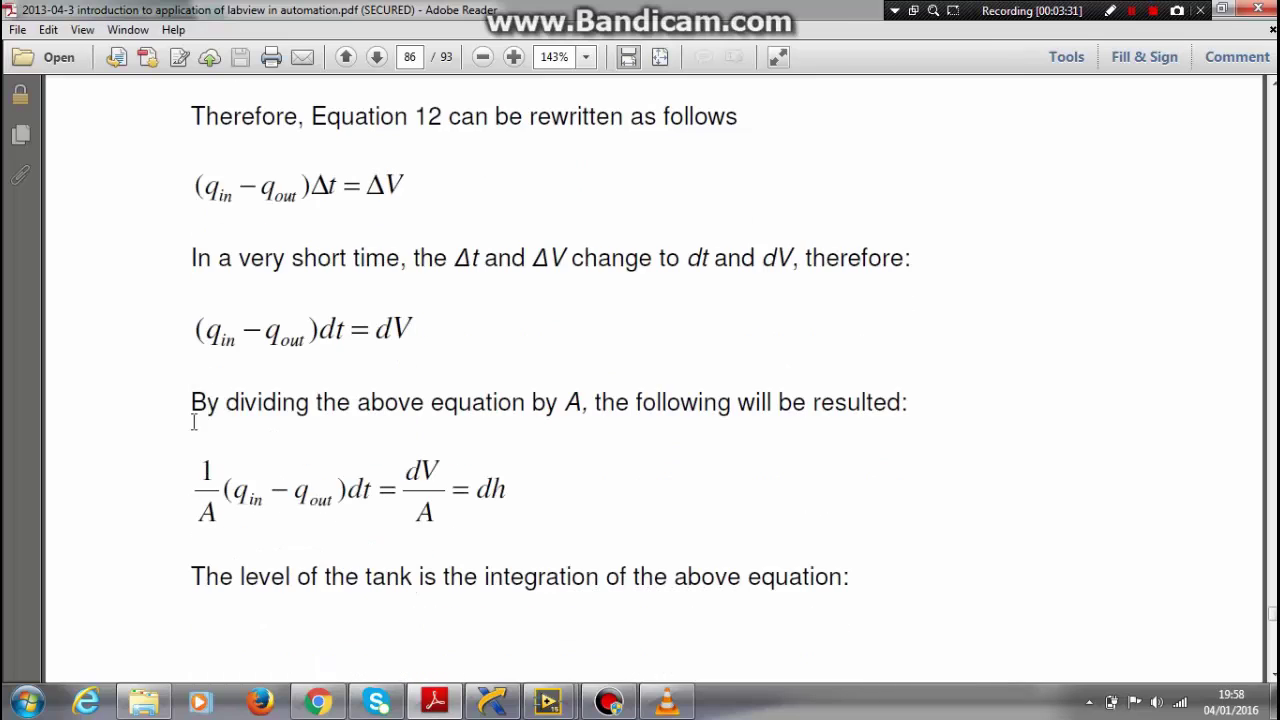
{"action": "scroll", "coordinate": [428, 508], "scroll_direction": "down", "scroll_amount": 4}
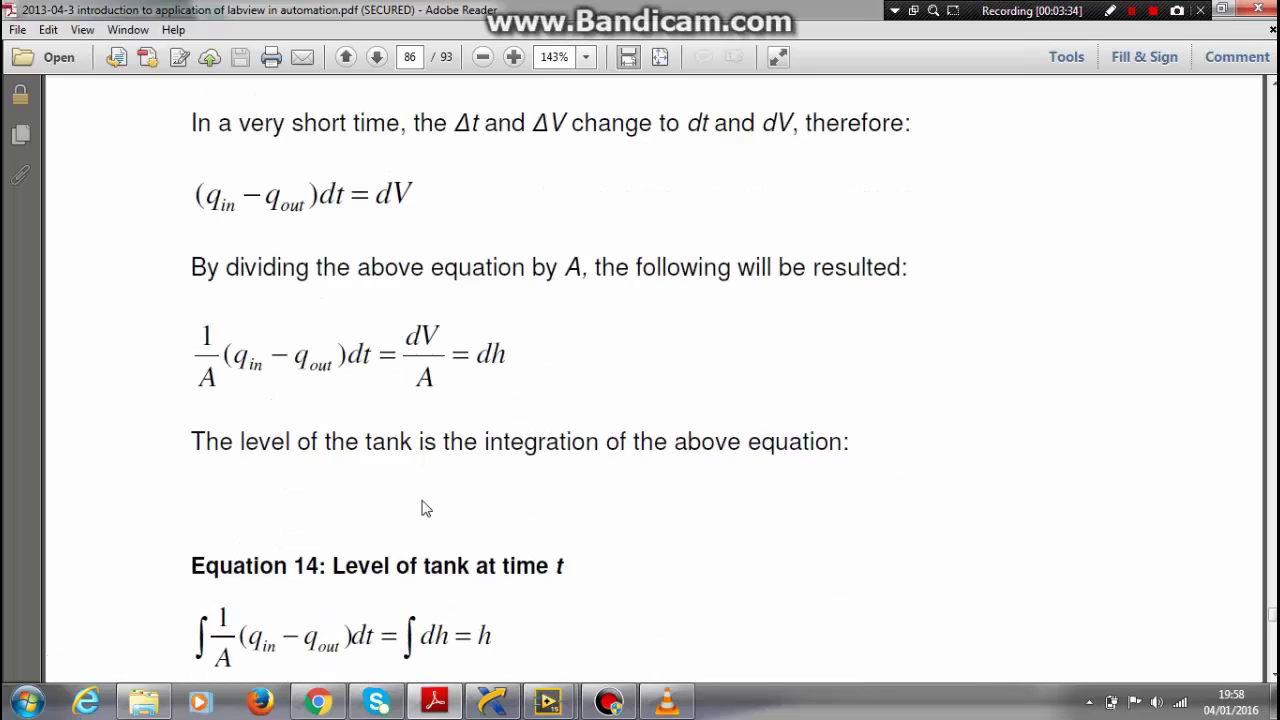
{"action": "scroll", "coordinate": [400, 366], "scroll_direction": "down", "scroll_amount": 3}
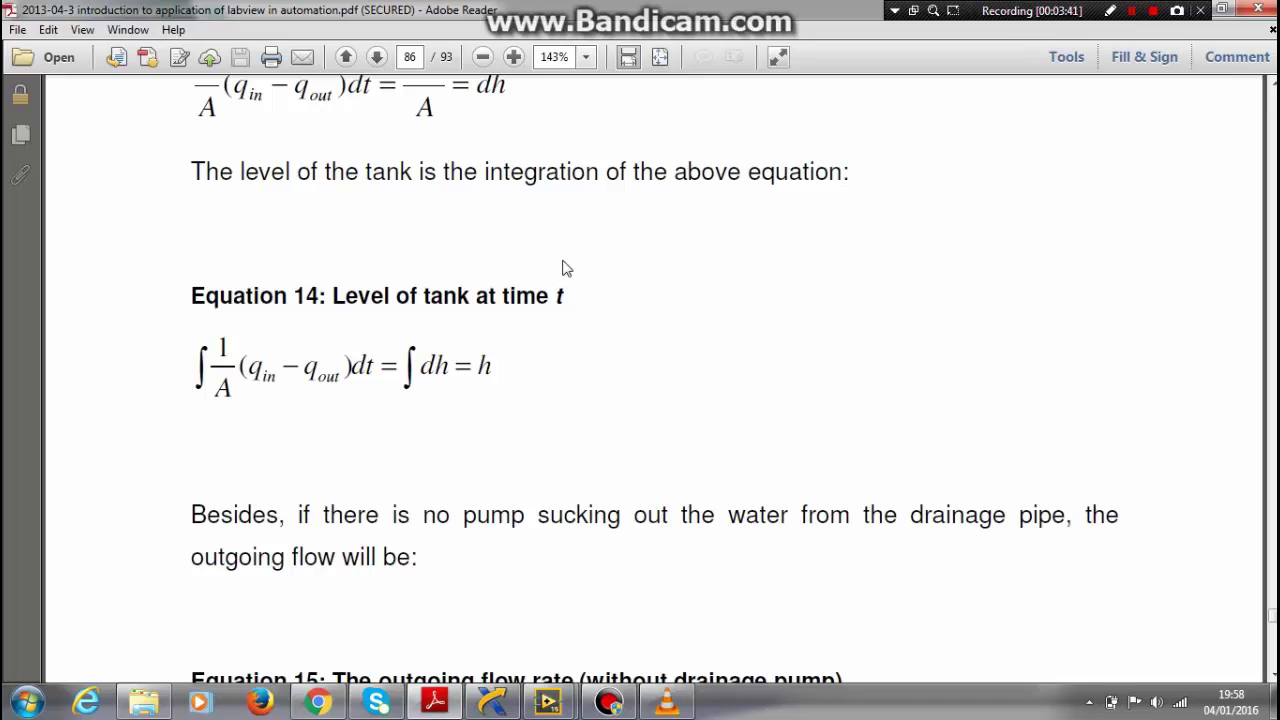
{"action": "scroll", "coordinate": [563, 400], "scroll_direction": "down", "scroll_amount": 3}
{"action": "scroll", "coordinate": [563, 388], "scroll_direction": "down", "scroll_amount": 15}
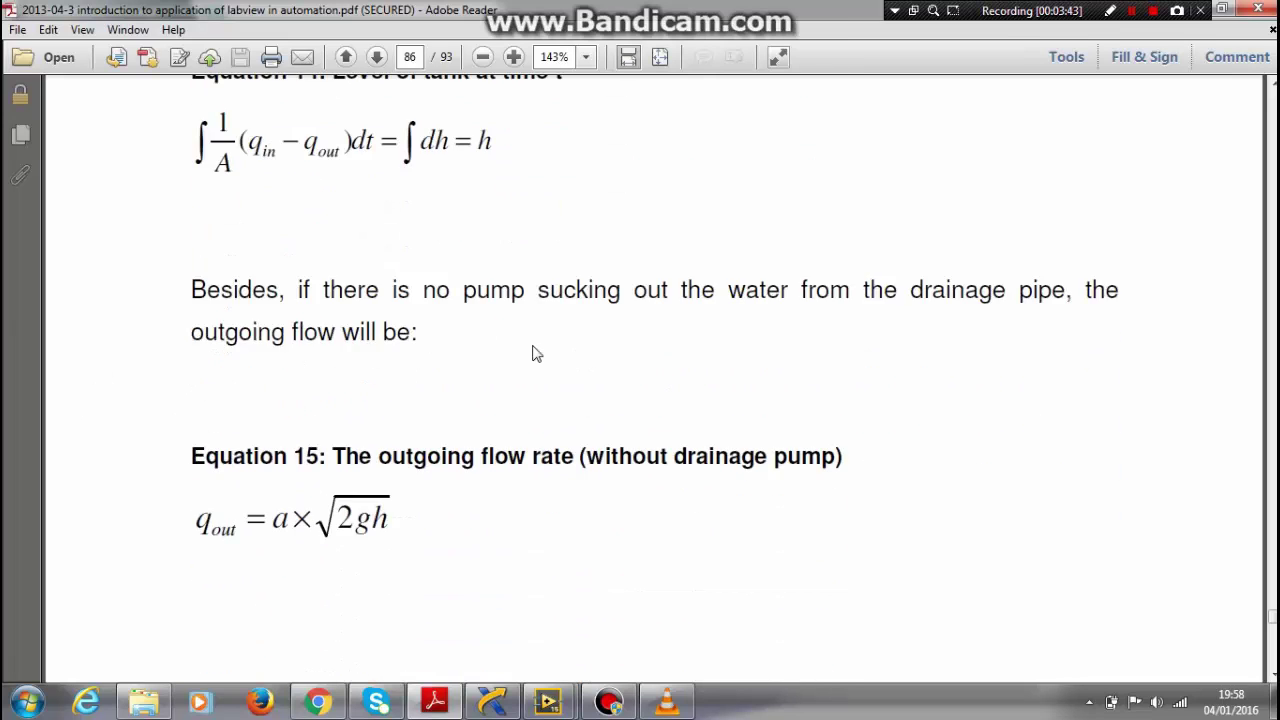
{"action": "scroll", "coordinate": [534, 342], "scroll_direction": "down", "scroll_amount": 8}
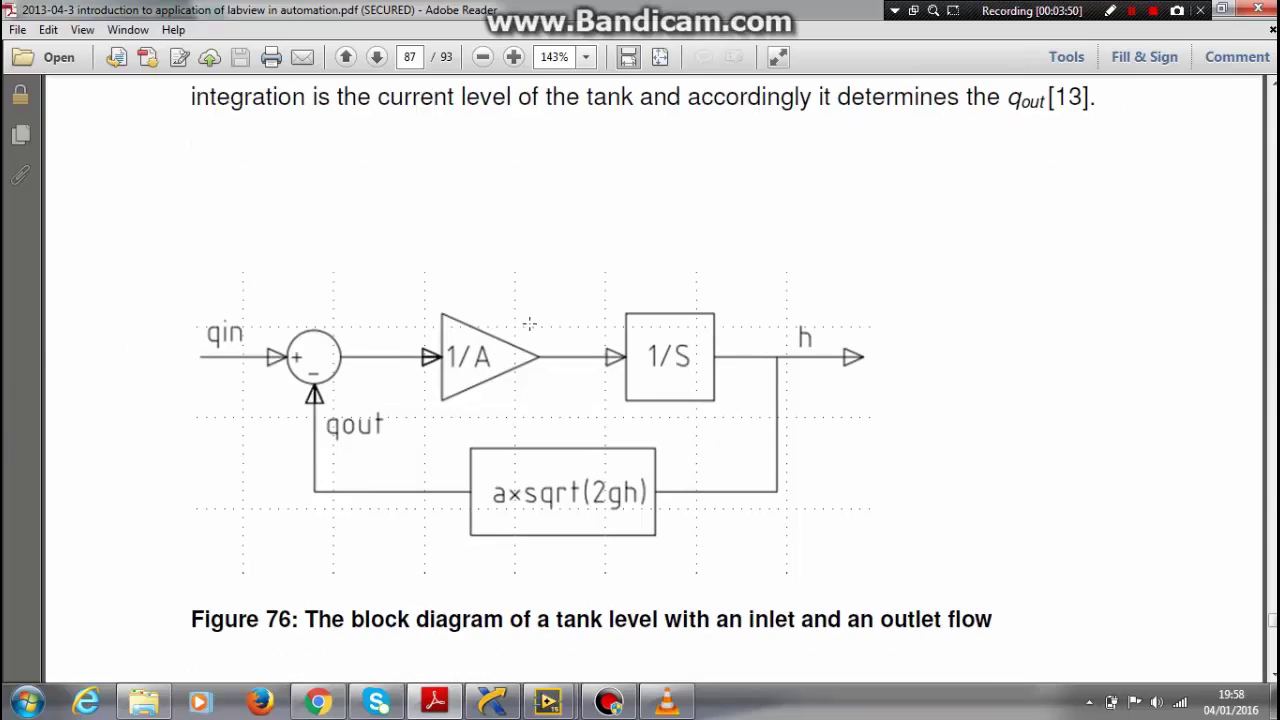
{"action": "scroll", "coordinate": [530, 323], "scroll_direction": "down", "scroll_amount": 1}
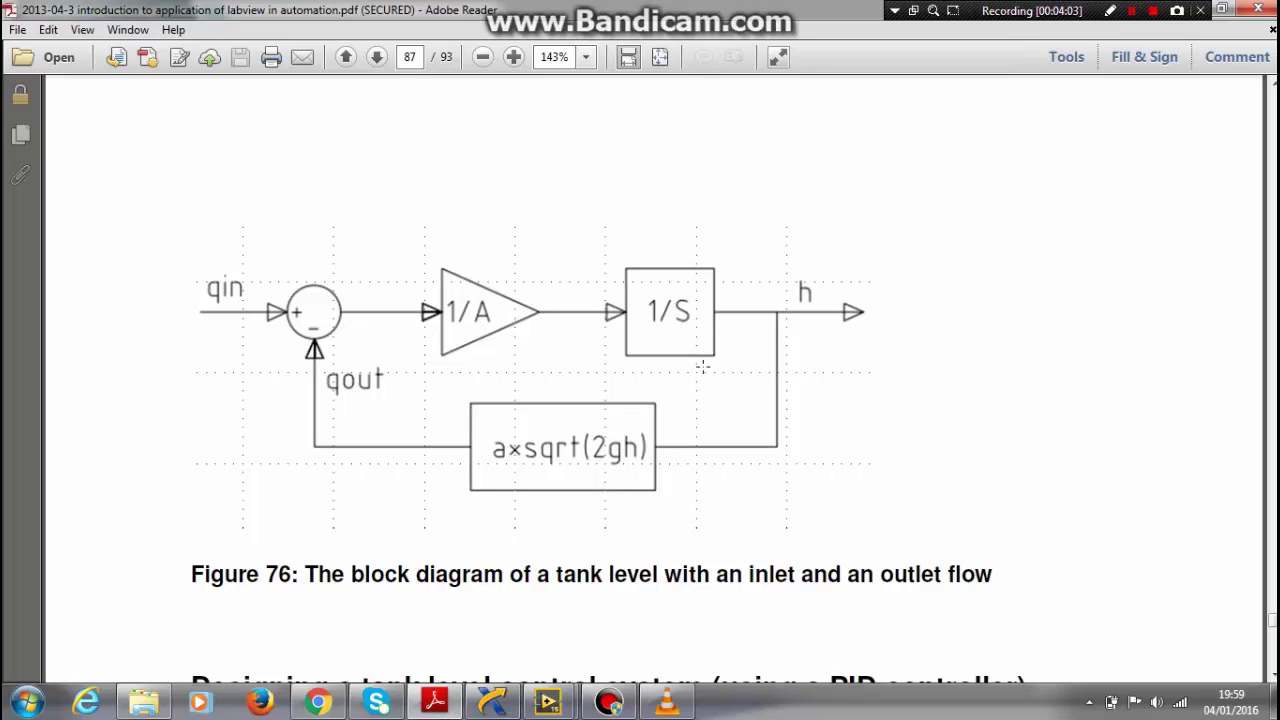
{"action": "scroll", "coordinate": [638, 421], "scroll_direction": "down", "scroll_amount": 10}
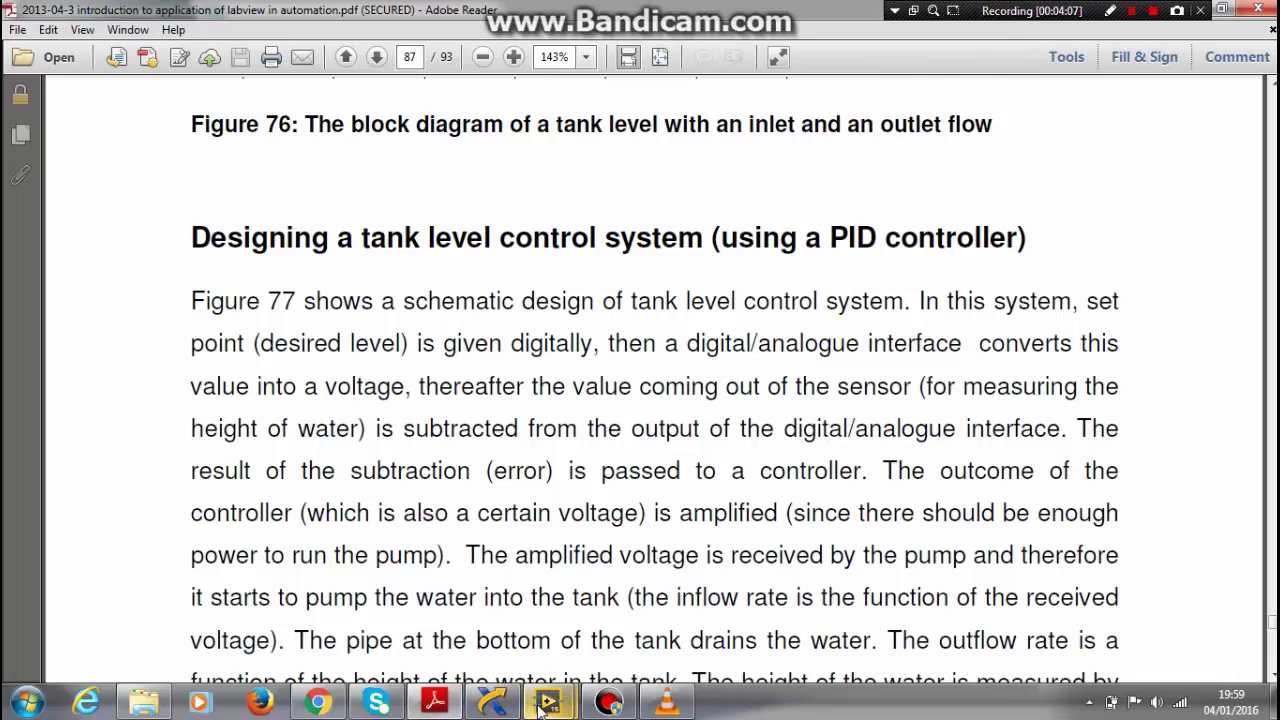
Bring the block diagram forward and point out the set point, A/D CONV and PID subVI
{"action": "mouse_move", "coordinate": [553, 703]}
{"action": "left_click", "coordinate": [617, 625]}
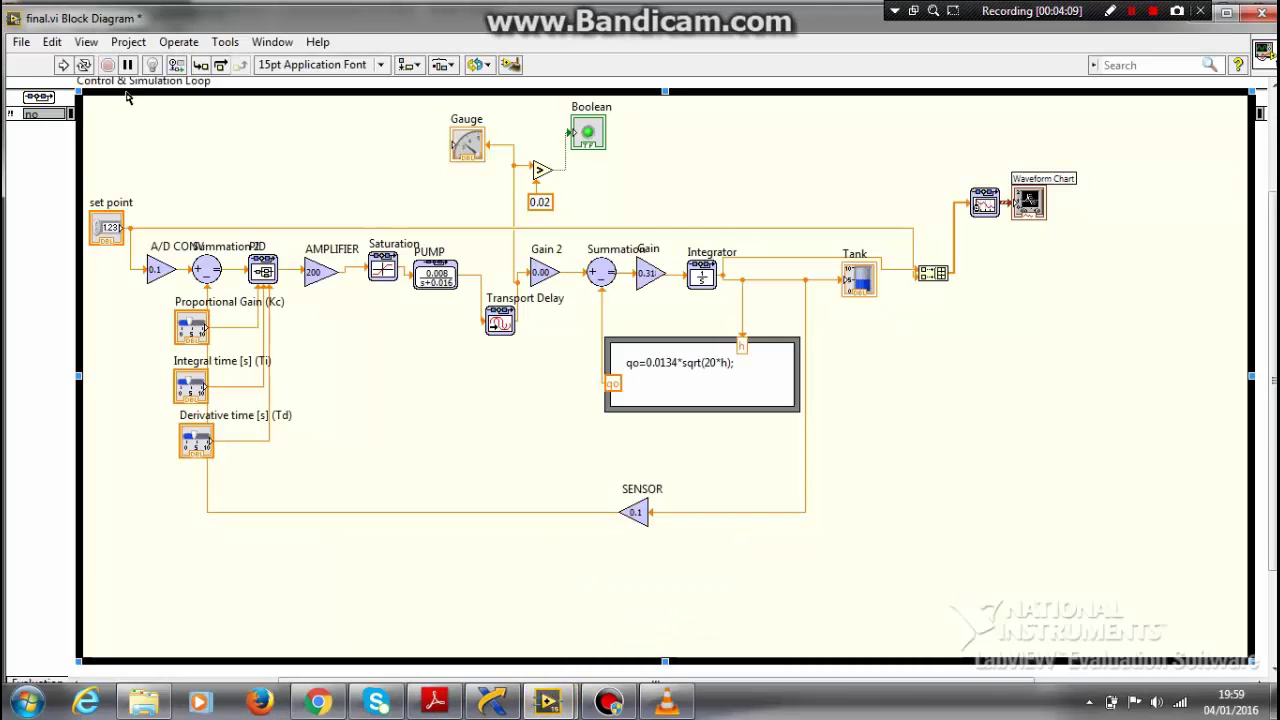
{"action": "left_click_drag", "start_coordinate": [86, 196], "coordinate": [107, 254]}
{"action": "left_click", "coordinate": [162, 272]}
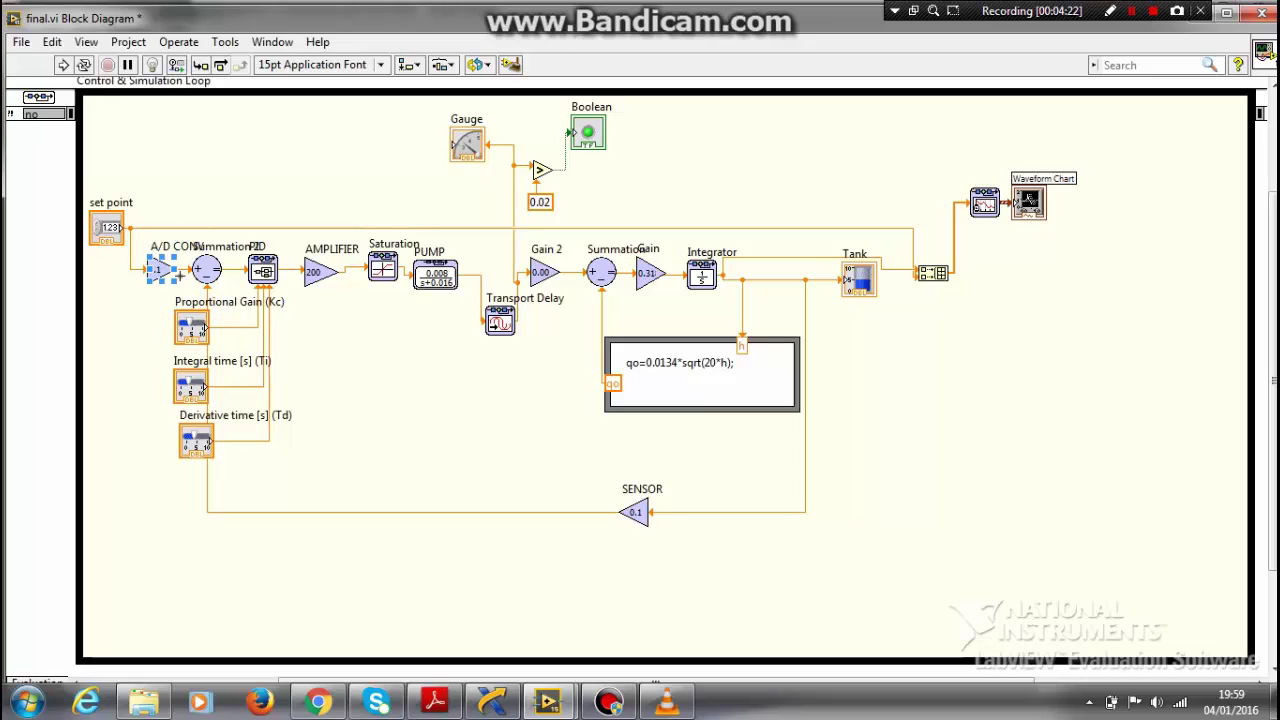
{"action": "left_click", "coordinate": [263, 268]}
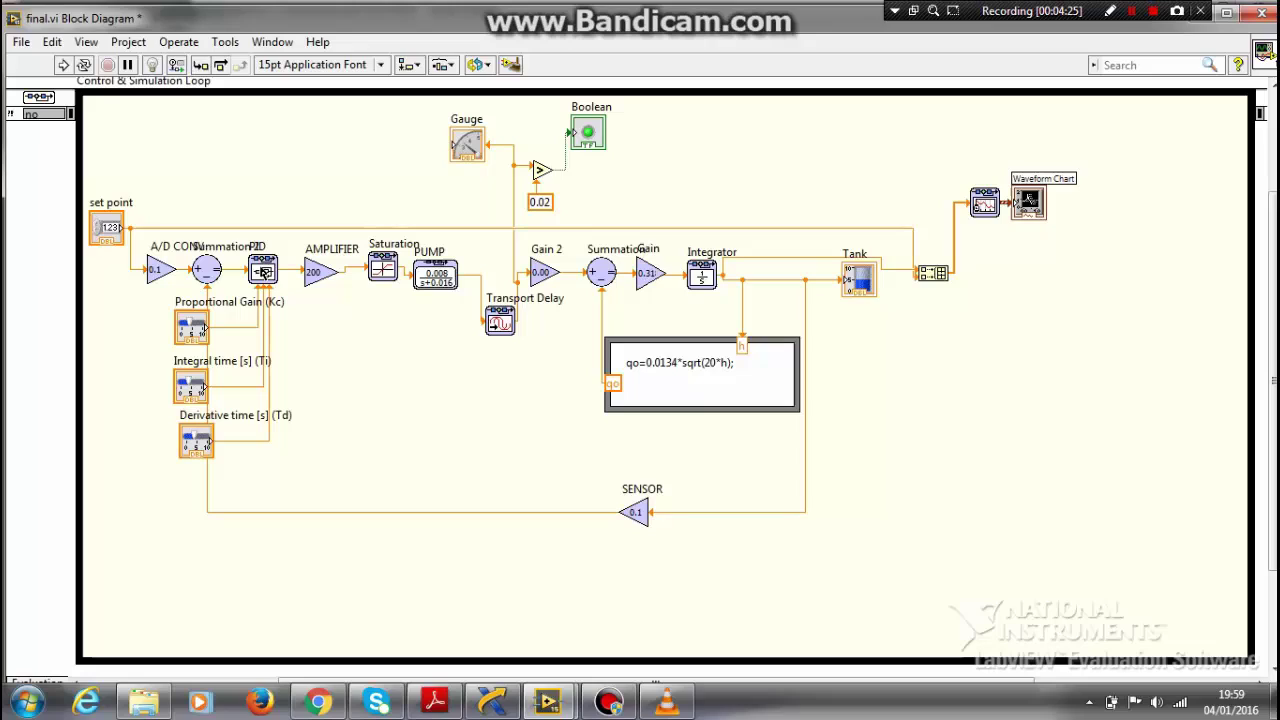
Point out the Ti and Td inputs and the AMPLIFIER gain block
{"action": "left_click", "coordinate": [208, 364]}
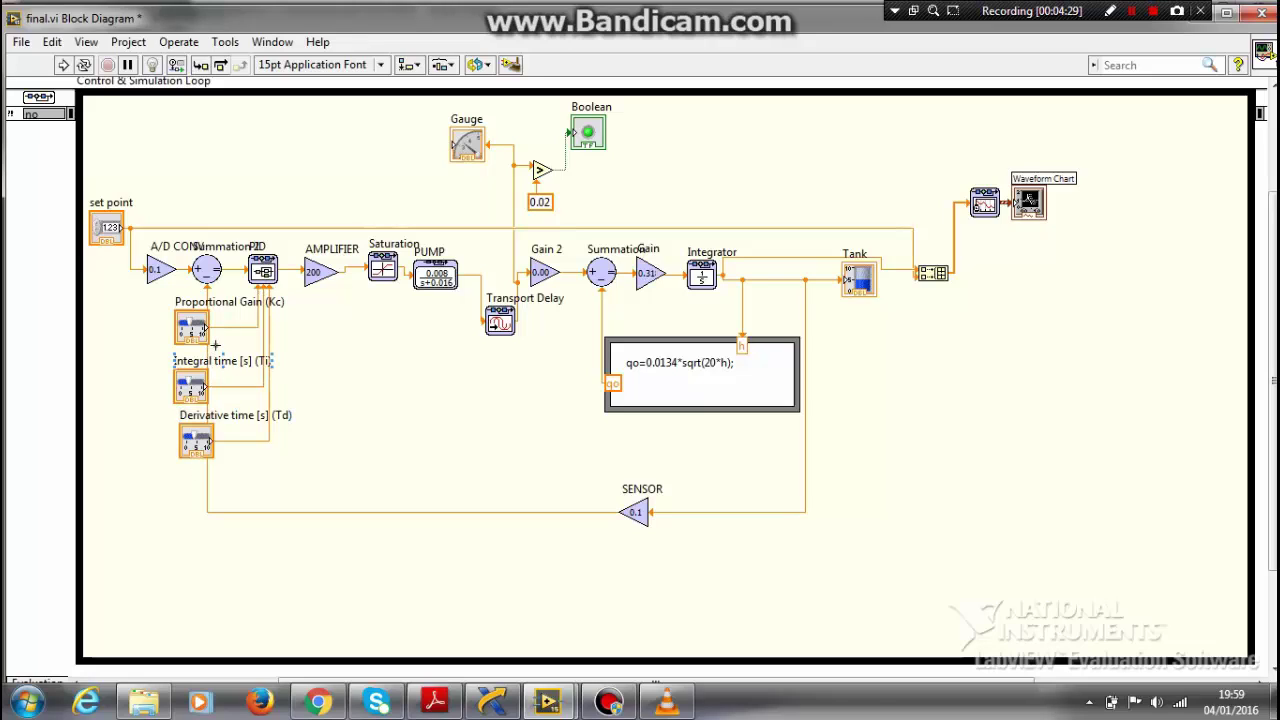
{"action": "left_click", "coordinate": [217, 419]}
{"action": "left_click", "coordinate": [312, 273]}
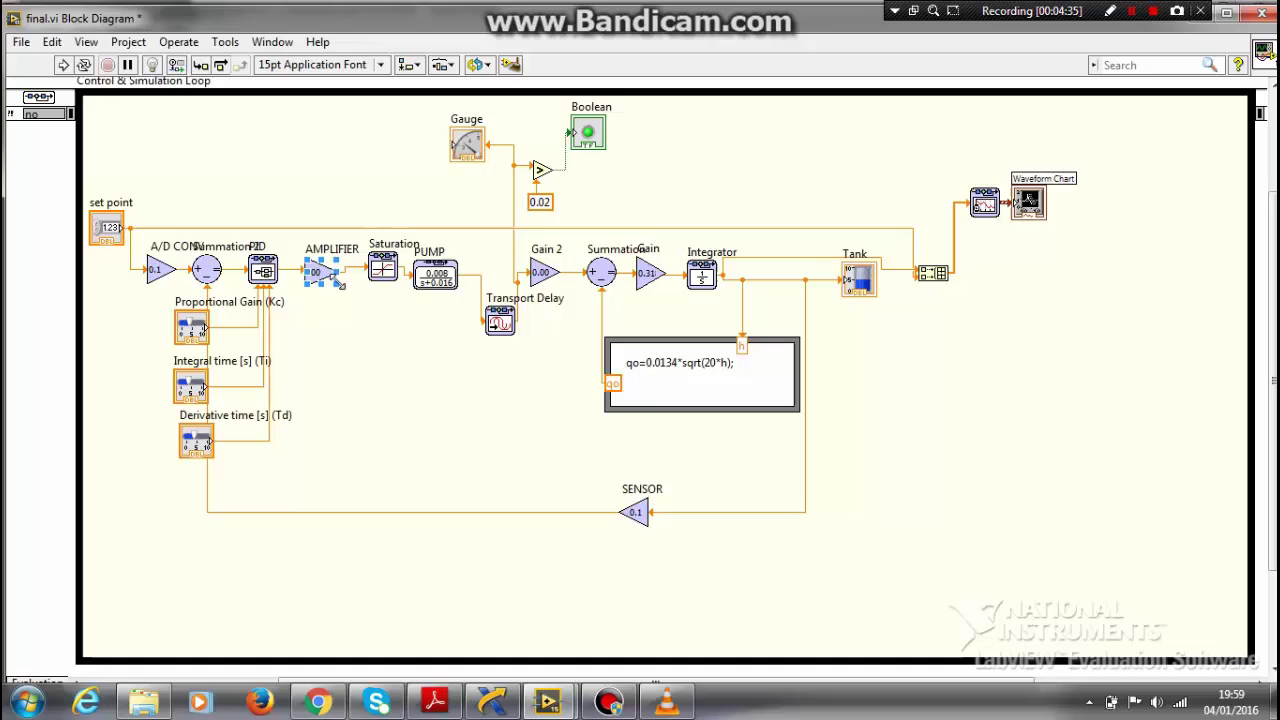
{"action": "left_click", "coordinate": [312, 378]}
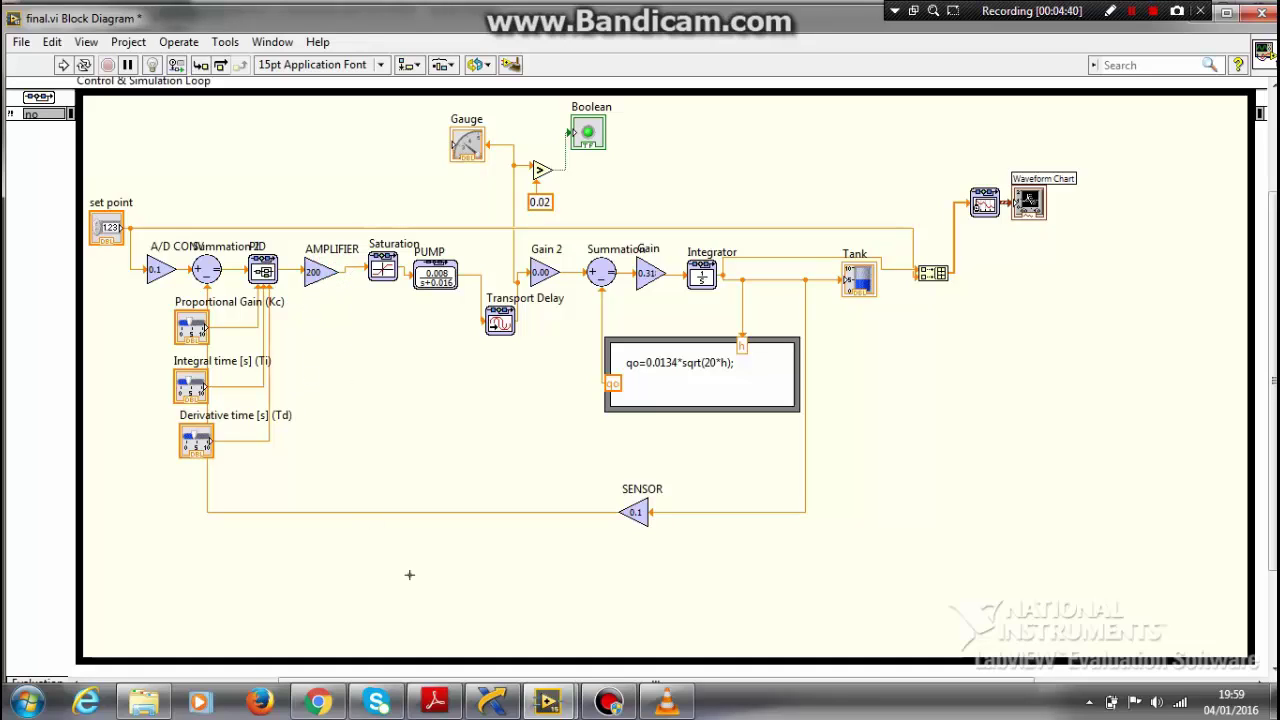
{"action": "mouse_move", "coordinate": [548, 702]}
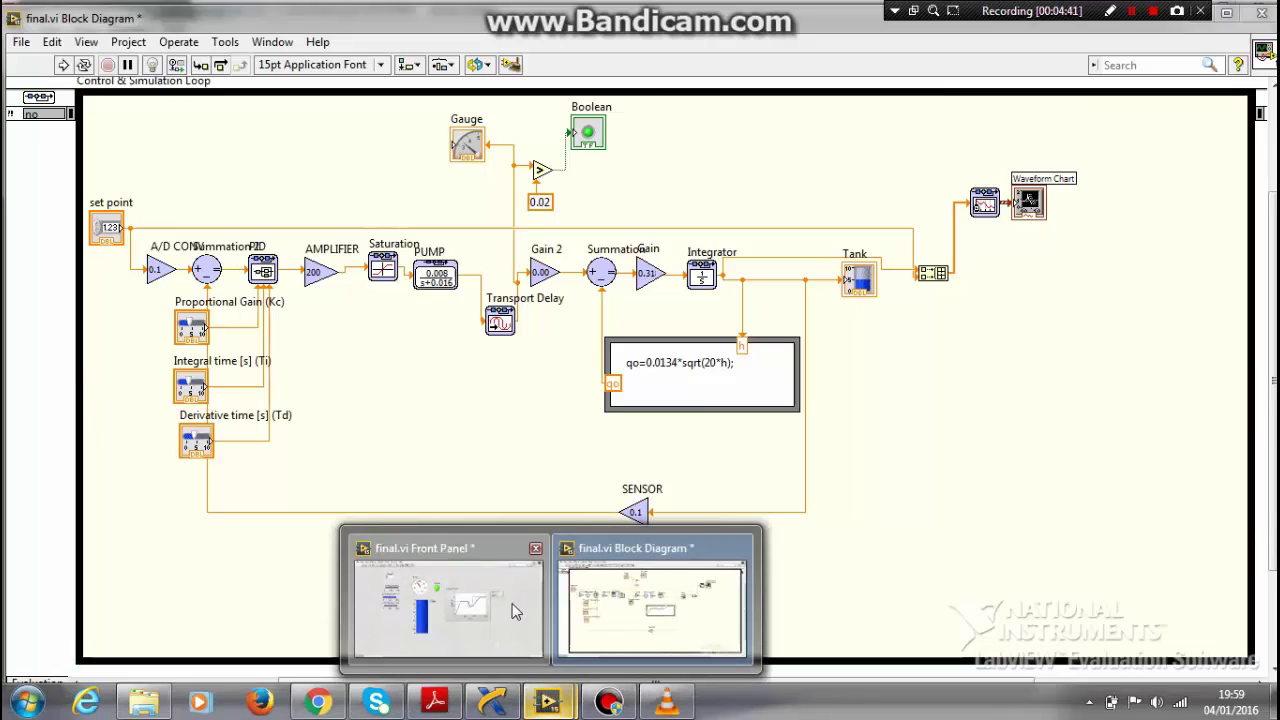
{"action": "left_click", "coordinate": [514, 606]}
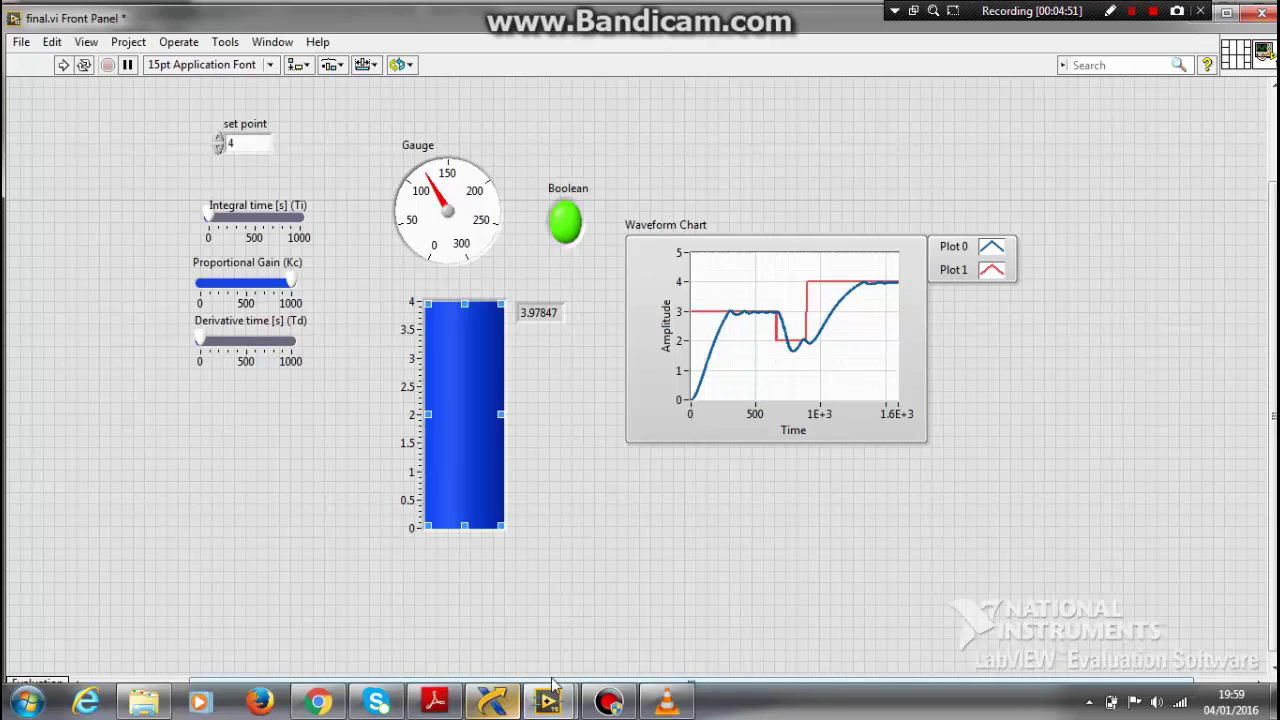
{"action": "mouse_move", "coordinate": [557, 706]}
{"action": "left_click", "coordinate": [650, 602]}
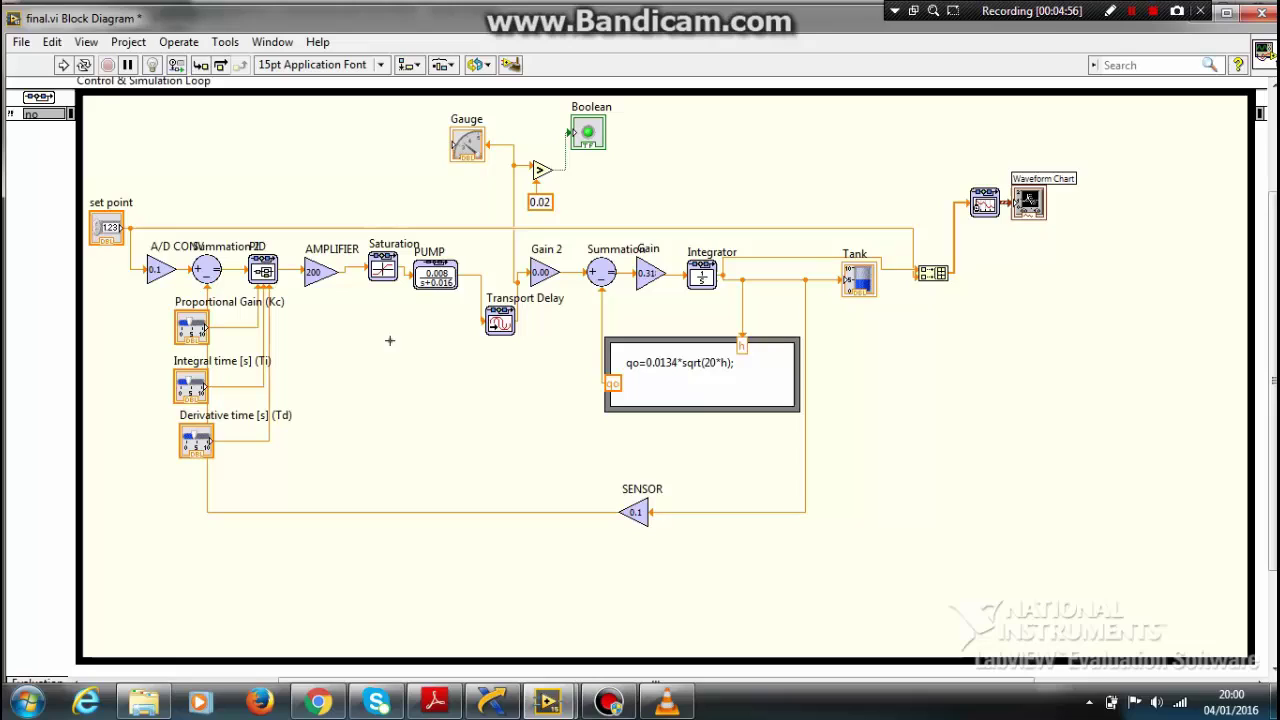
Point out the PUMP transfer function and the Transport Delay block
{"action": "left_click", "coordinate": [456, 287]}
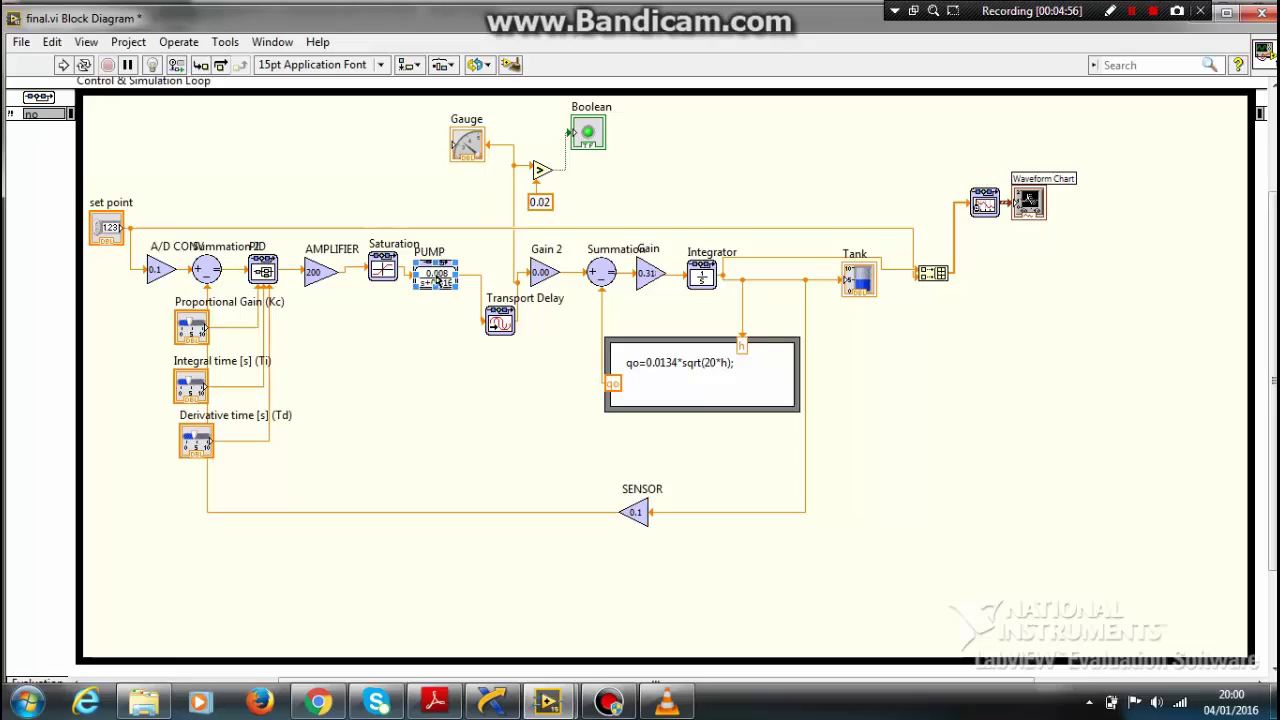
{"action": "left_click", "coordinate": [445, 331]}
{"action": "left_click_drag", "start_coordinate": [472, 288], "coordinate": [516, 364]}
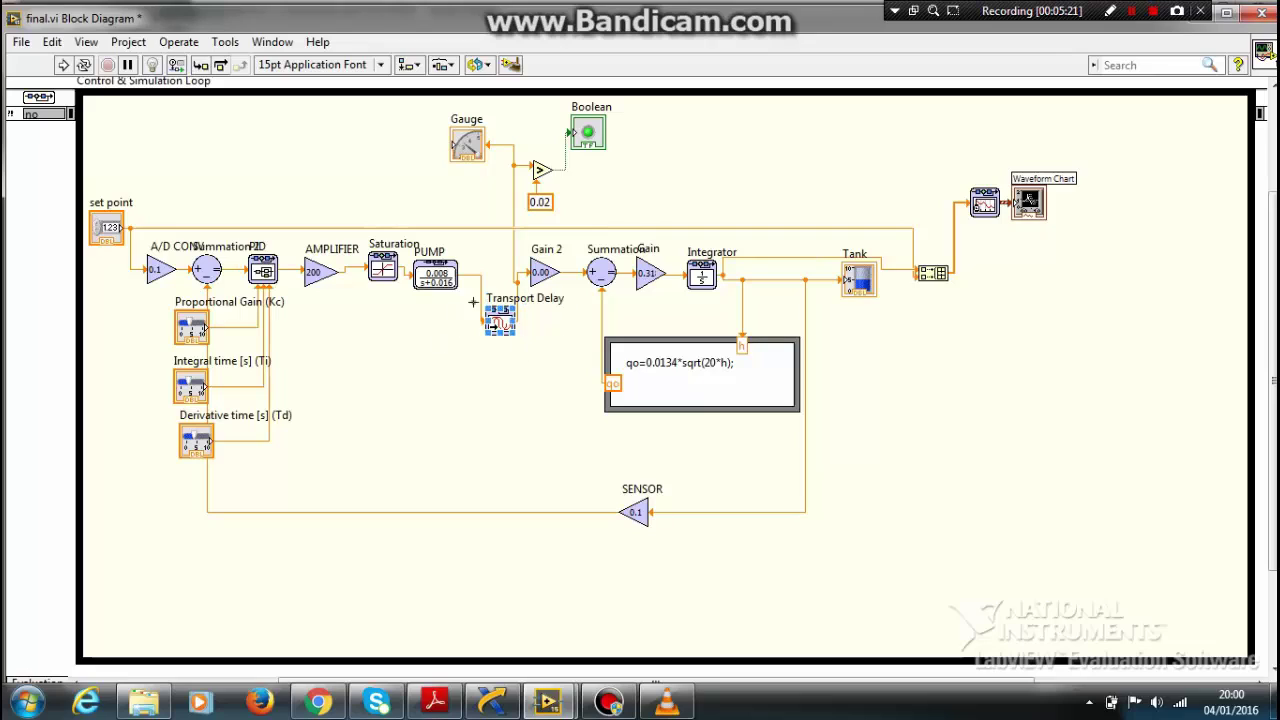
{"action": "left_click", "coordinate": [413, 403]}
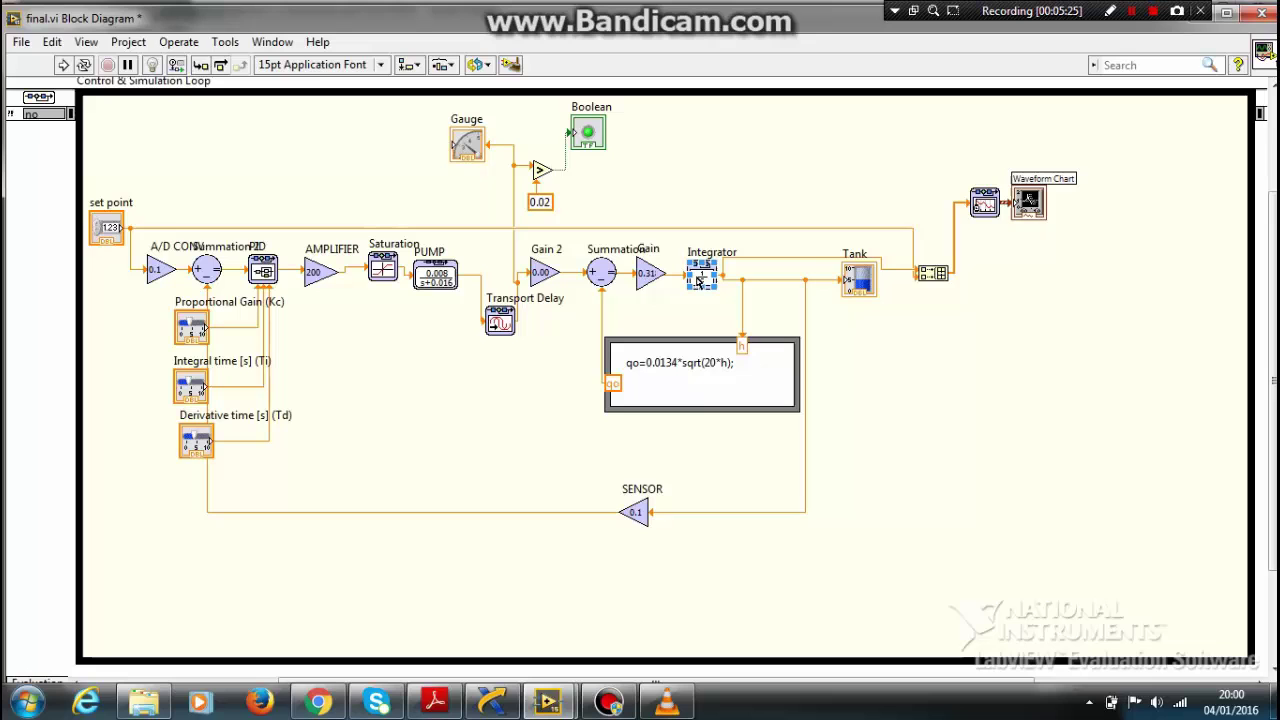
Point out the outflow formula node and SENSOR feedback, then show Figure 76 in the PDF
{"action": "left_click", "coordinate": [655, 372]}
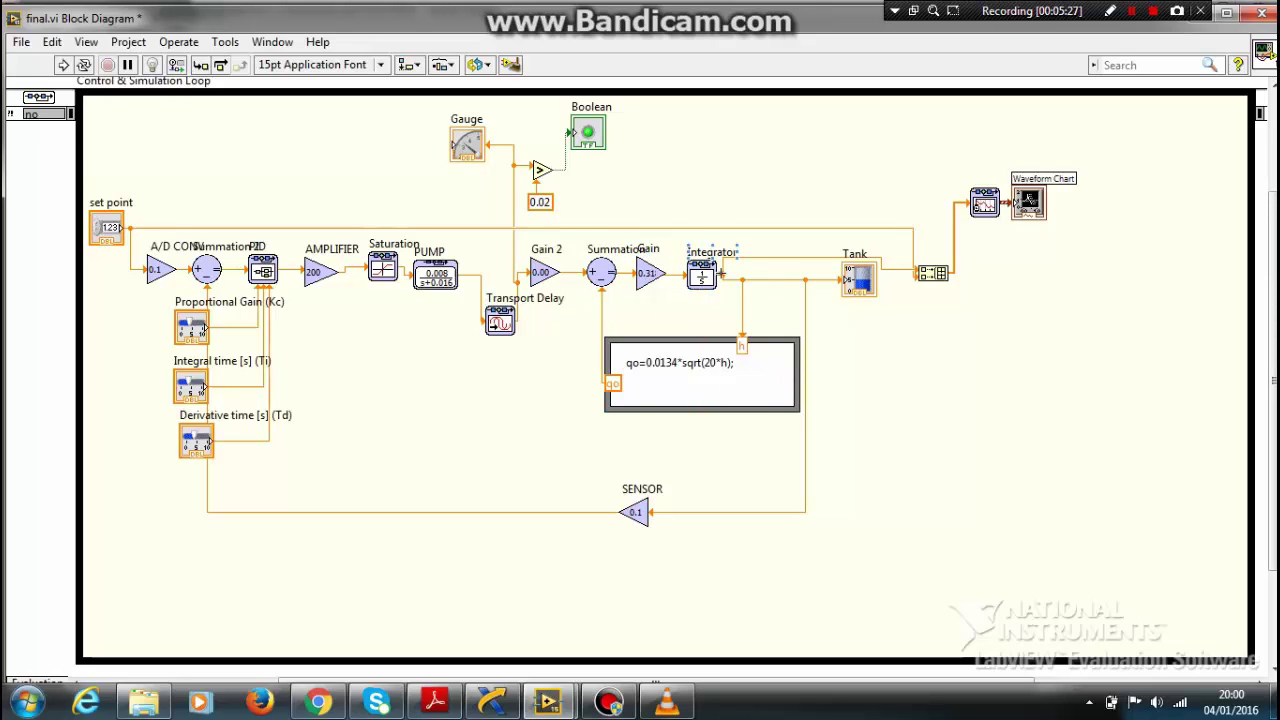
{"action": "left_click_drag", "start_coordinate": [690, 470], "coordinate": [512, 647]}
{"action": "left_click", "coordinate": [434, 702]}
{"action": "scroll", "coordinate": [484, 418], "scroll_direction": "up", "scroll_amount": 5}
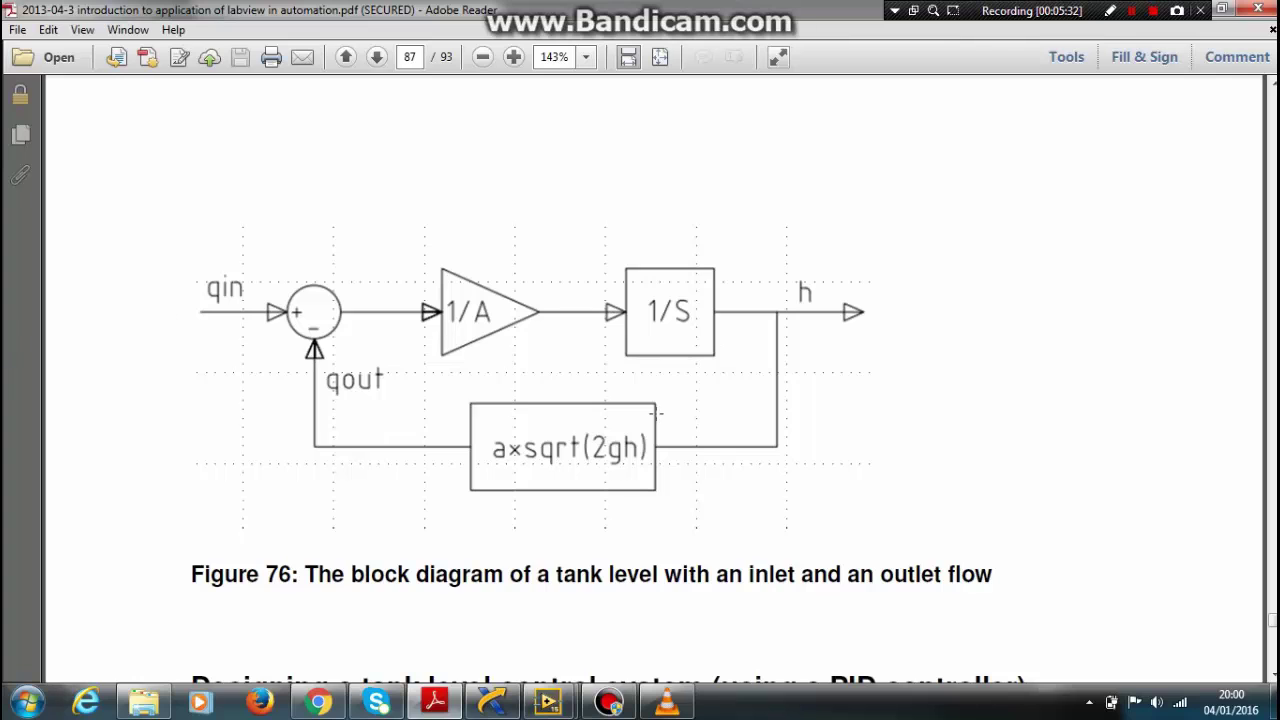
Clear the formula node selection on the block diagram, then show the front panel at set point 4
{"action": "mouse_move", "coordinate": [548, 702]}
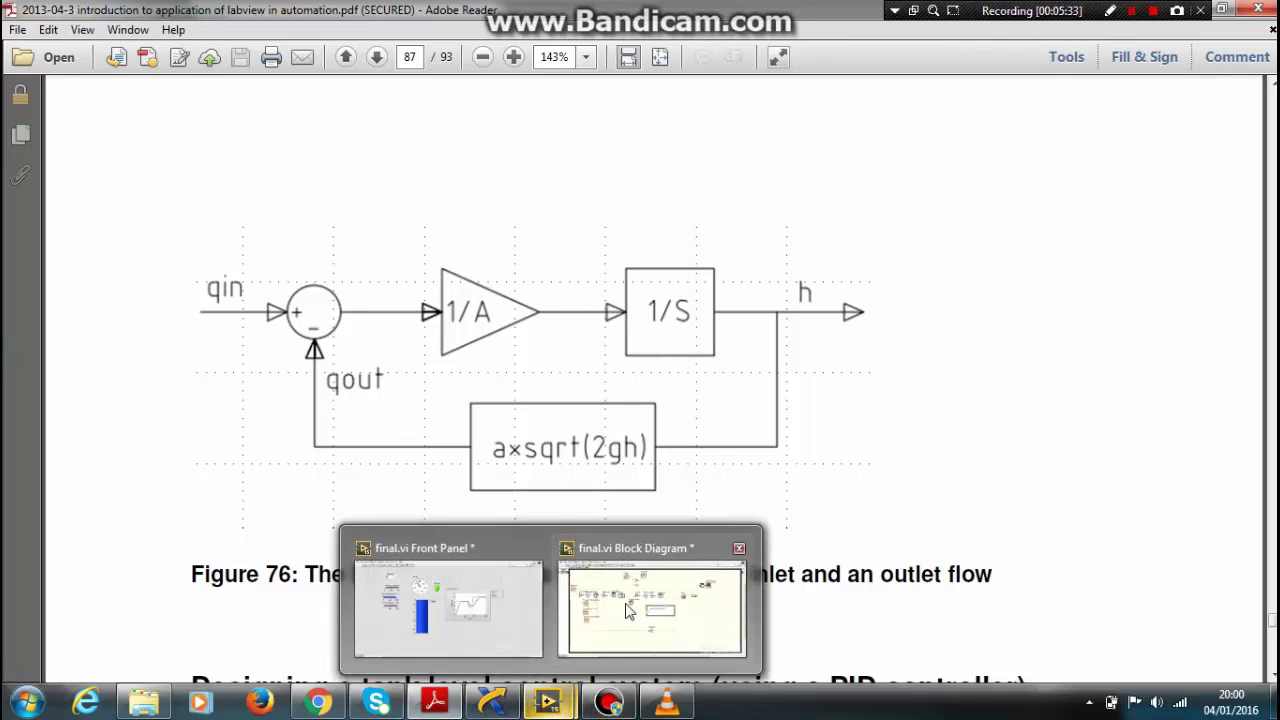
{"action": "left_click", "coordinate": [650, 604]}
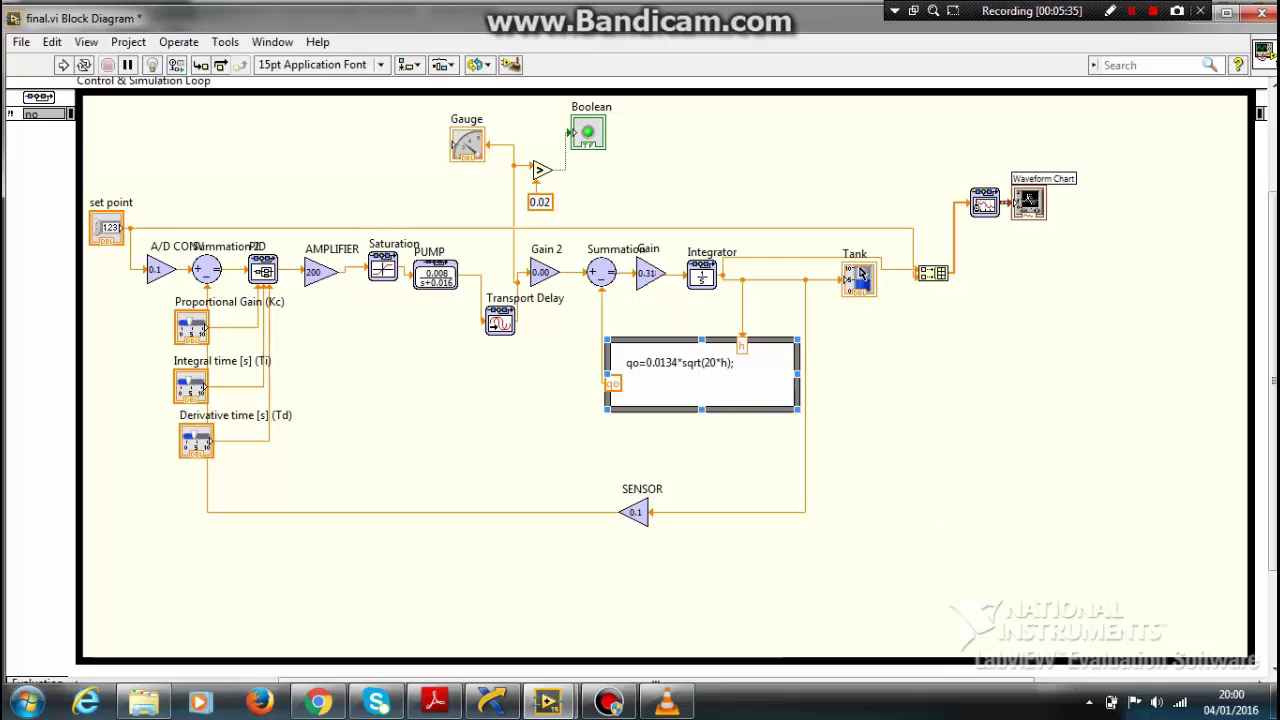
{"action": "left_click", "coordinate": [848, 292]}
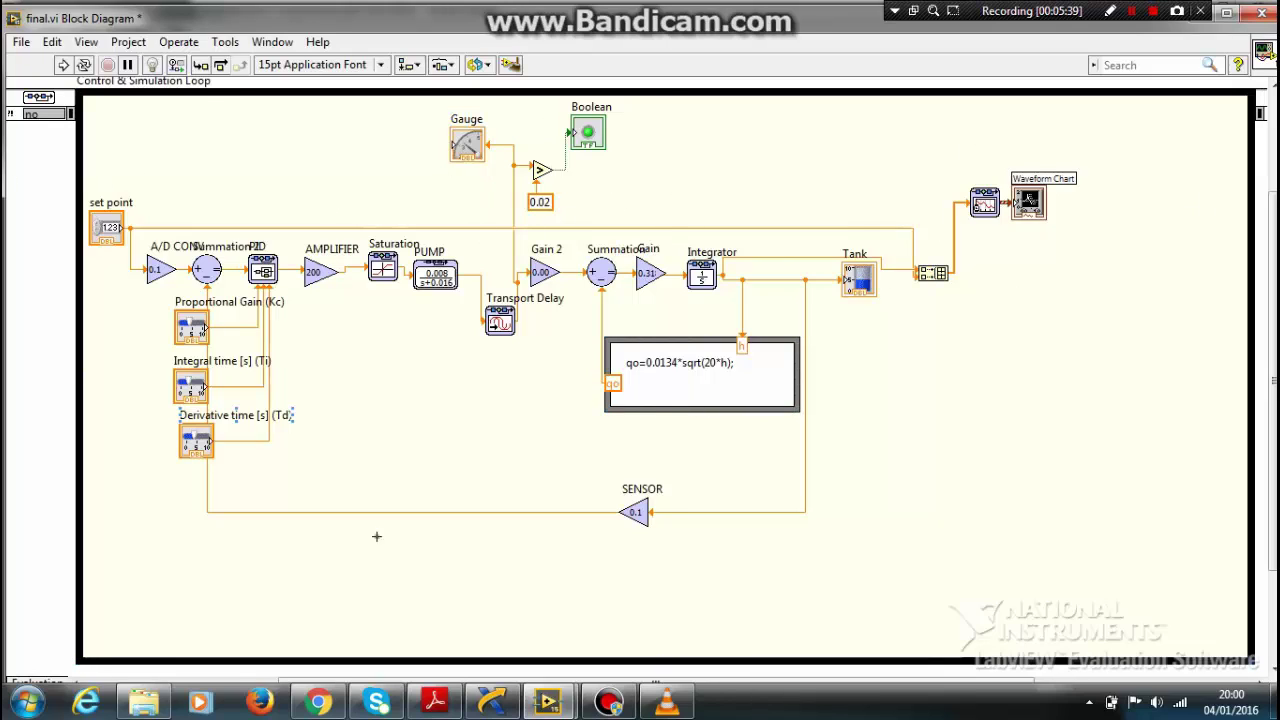
{"action": "mouse_move", "coordinate": [547, 700]}
{"action": "left_click", "coordinate": [470, 620]}
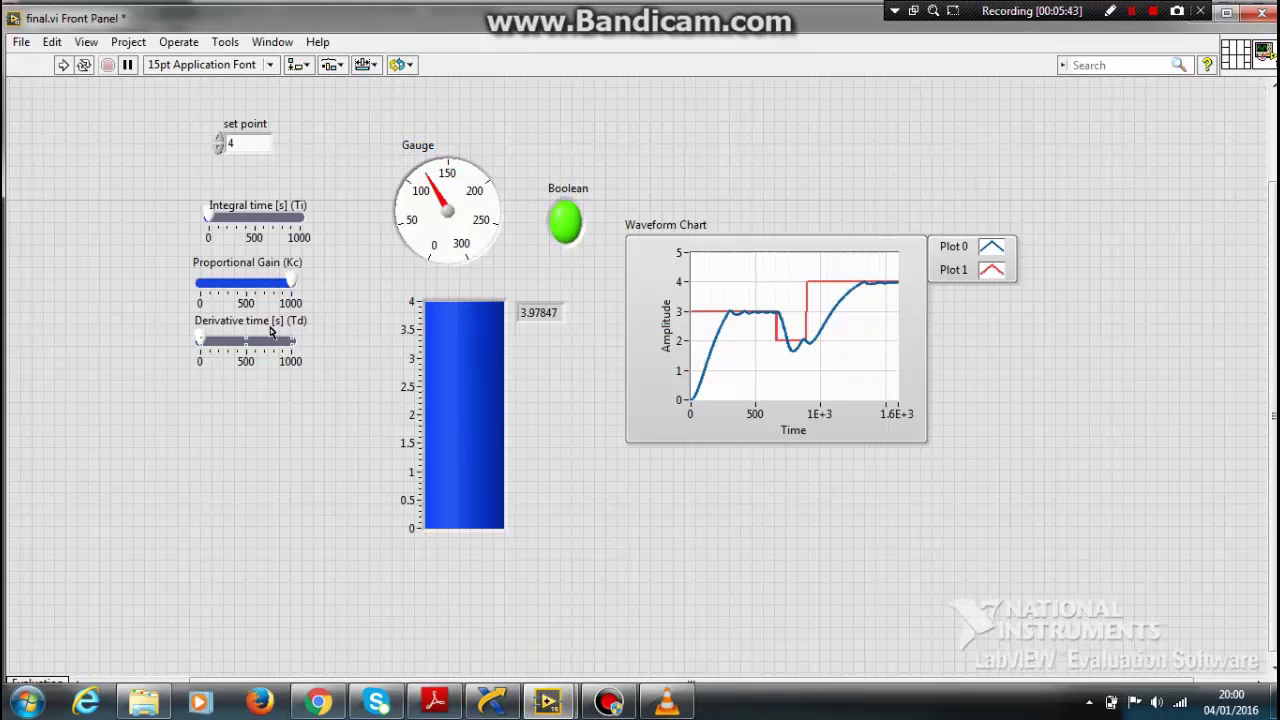
Run the tank VI with set point lowered from 4 to 3 and Proportional Gain (Kc) at 1000
{"action": "left_click", "coordinate": [62, 65]}
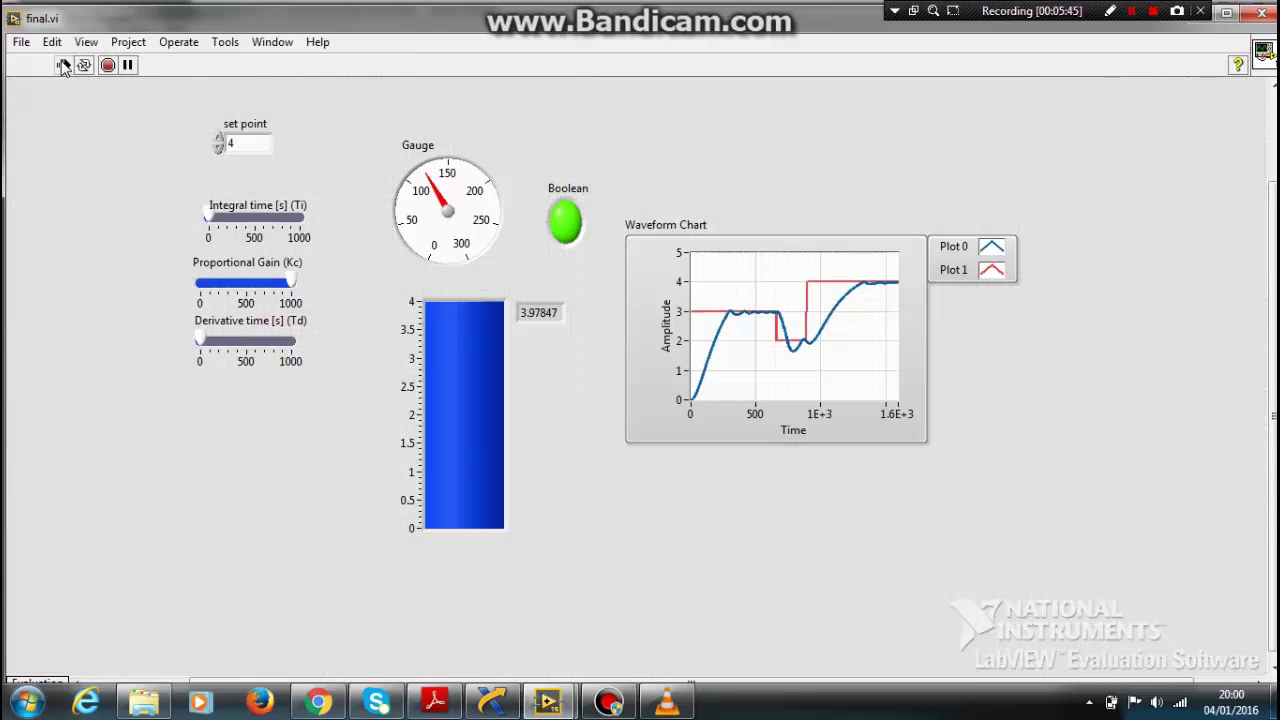
{"action": "left_click", "coordinate": [219, 149]}
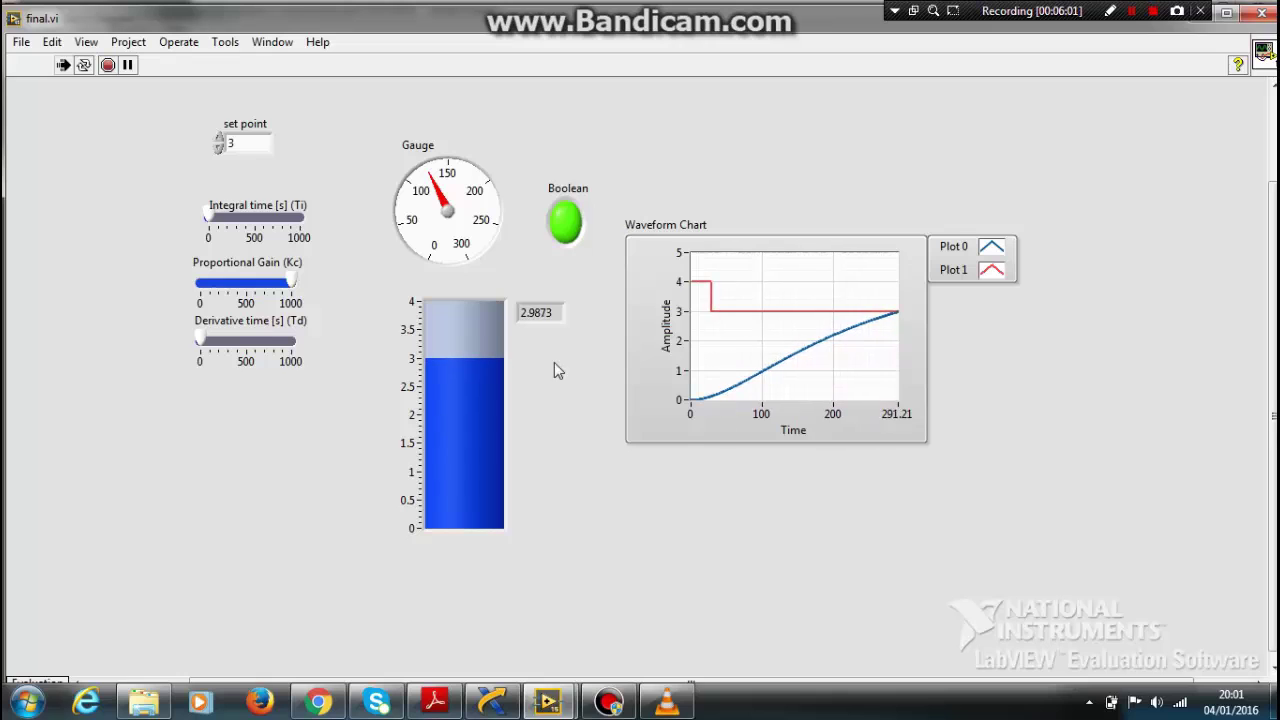
{"action": "left_click_drag", "start_coordinate": [270, 287], "coordinate": [293, 289]}
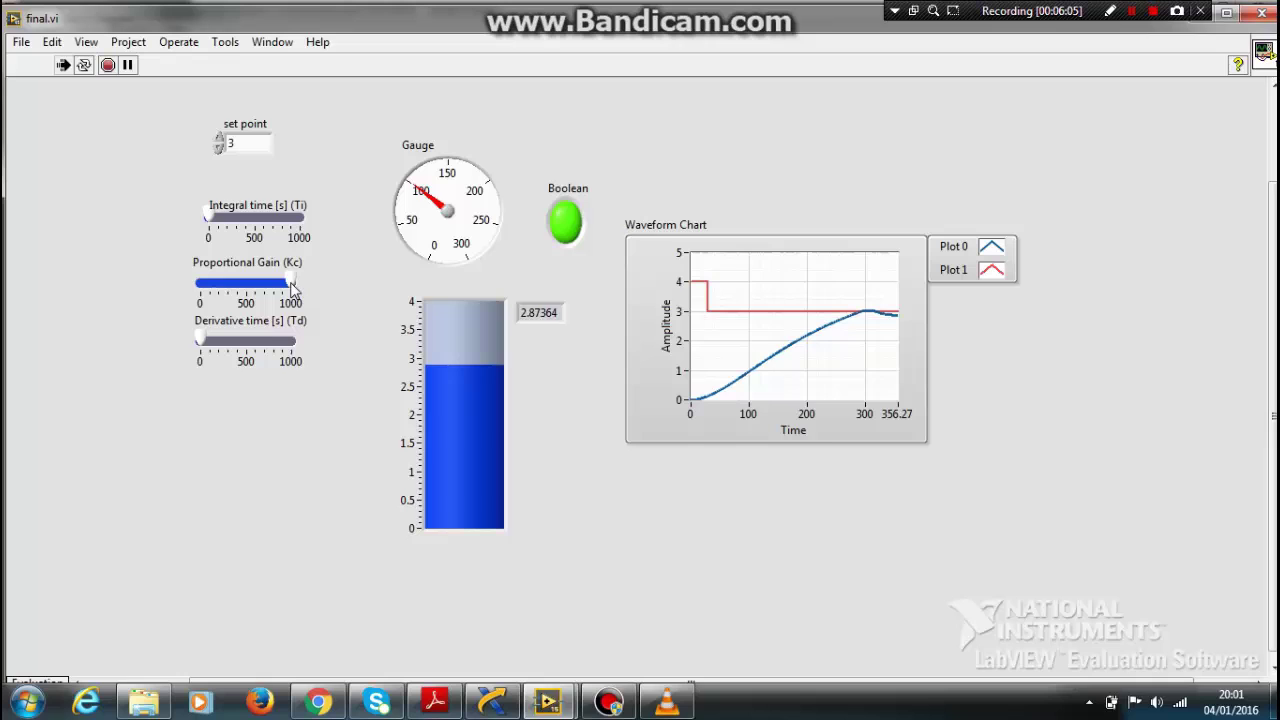